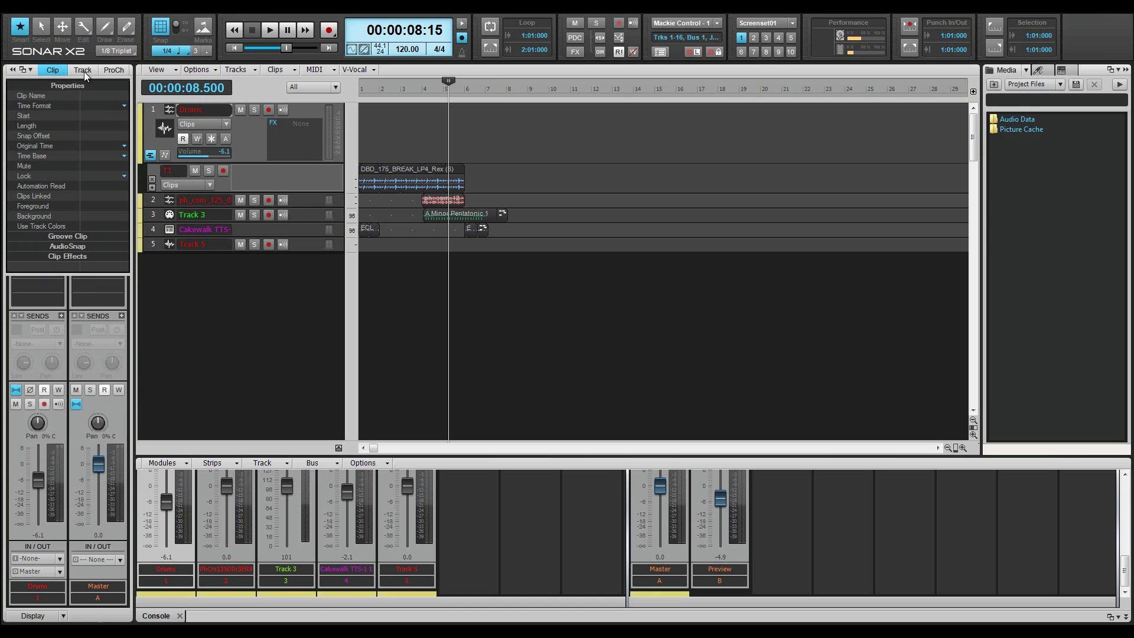
Show the ProChannel section in the Inspector and return to the channel strips
{"action": "left_click", "coordinate": [111, 71]}
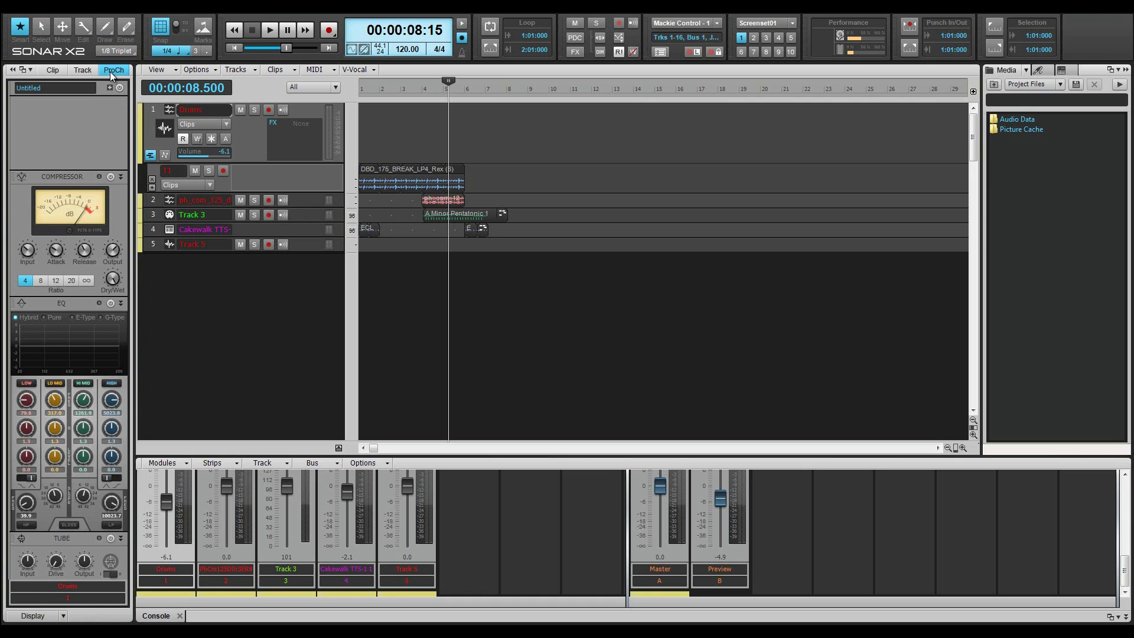
{"action": "left_click", "coordinate": [110, 72]}
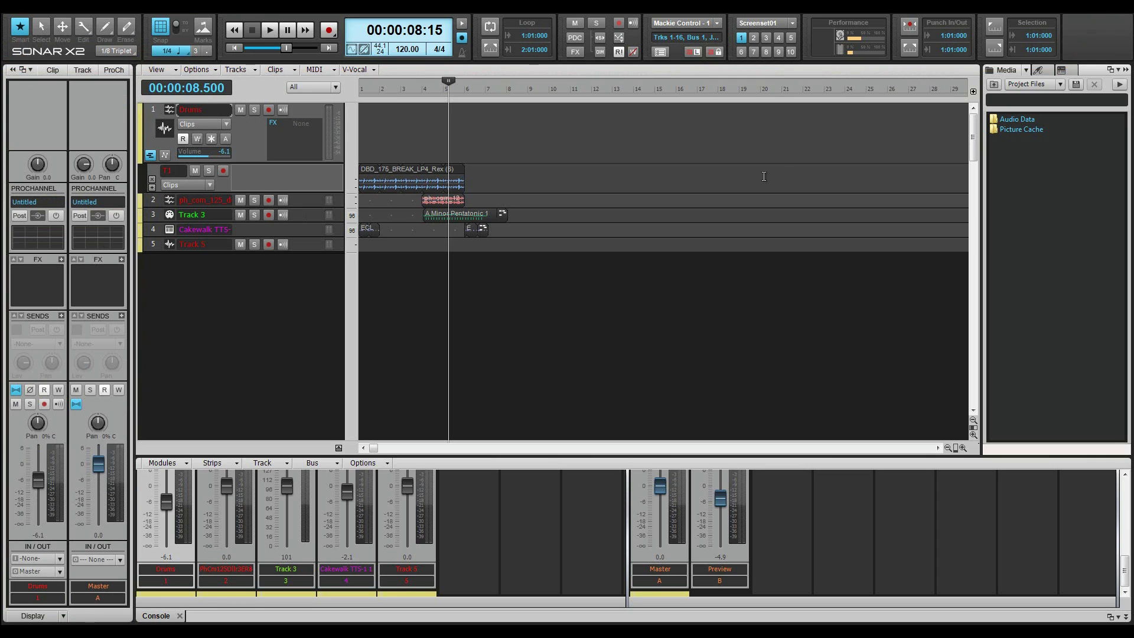
Point the media browser at the Audio Library location, and switch it to Sample Content
{"action": "left_click", "coordinate": [1061, 84]}
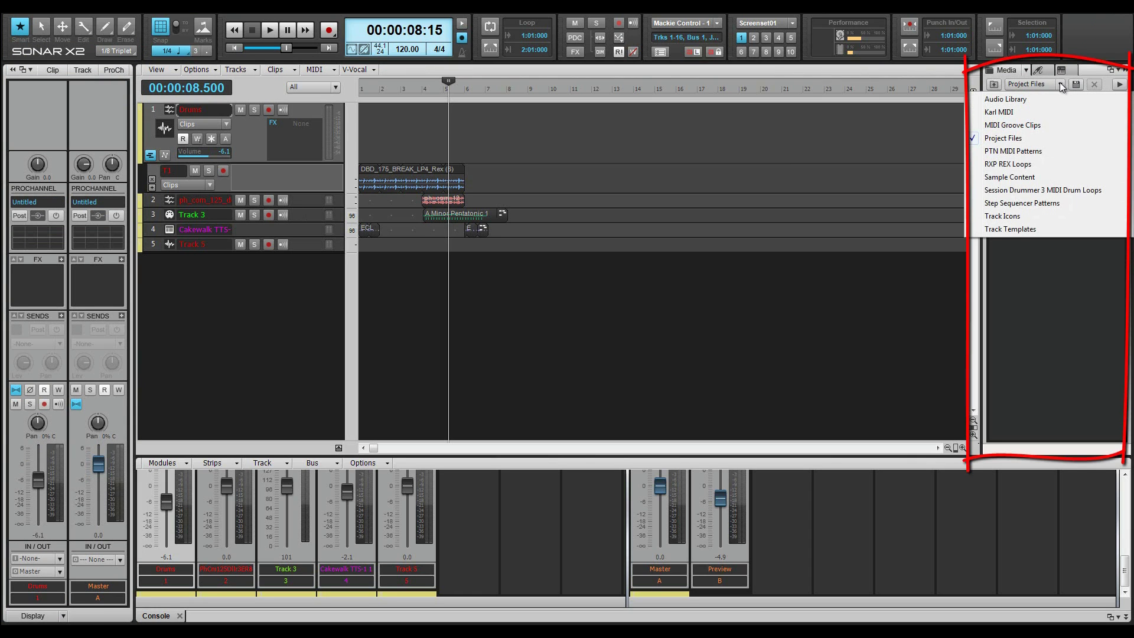
{"action": "left_click", "coordinate": [1020, 103]}
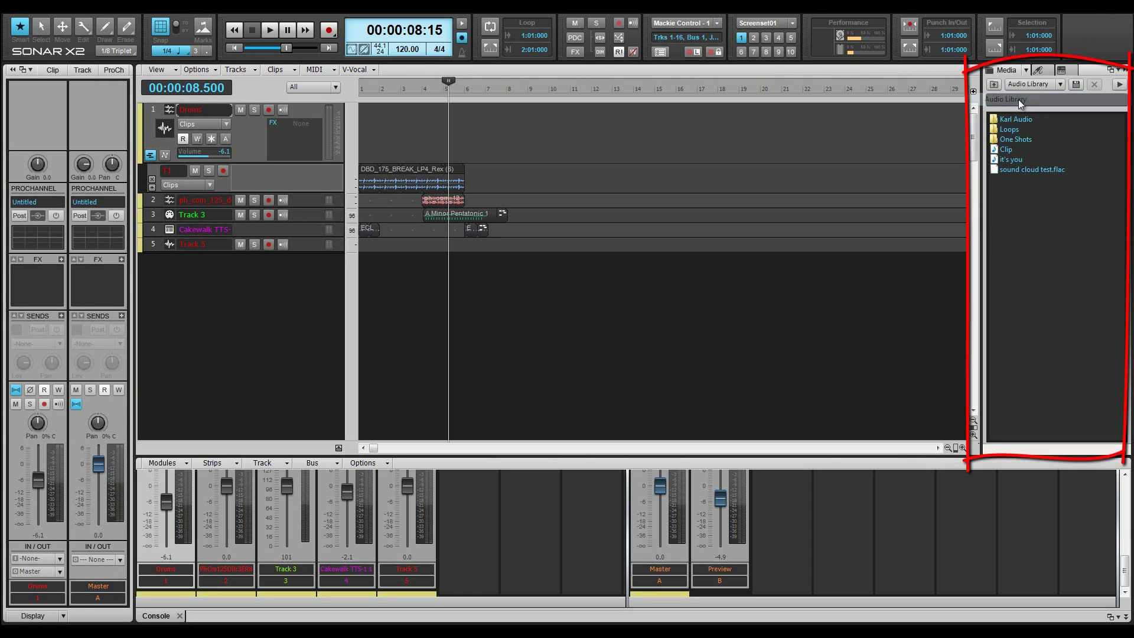
{"action": "left_click", "coordinate": [1060, 84]}
{"action": "left_click", "coordinate": [1026, 178]}
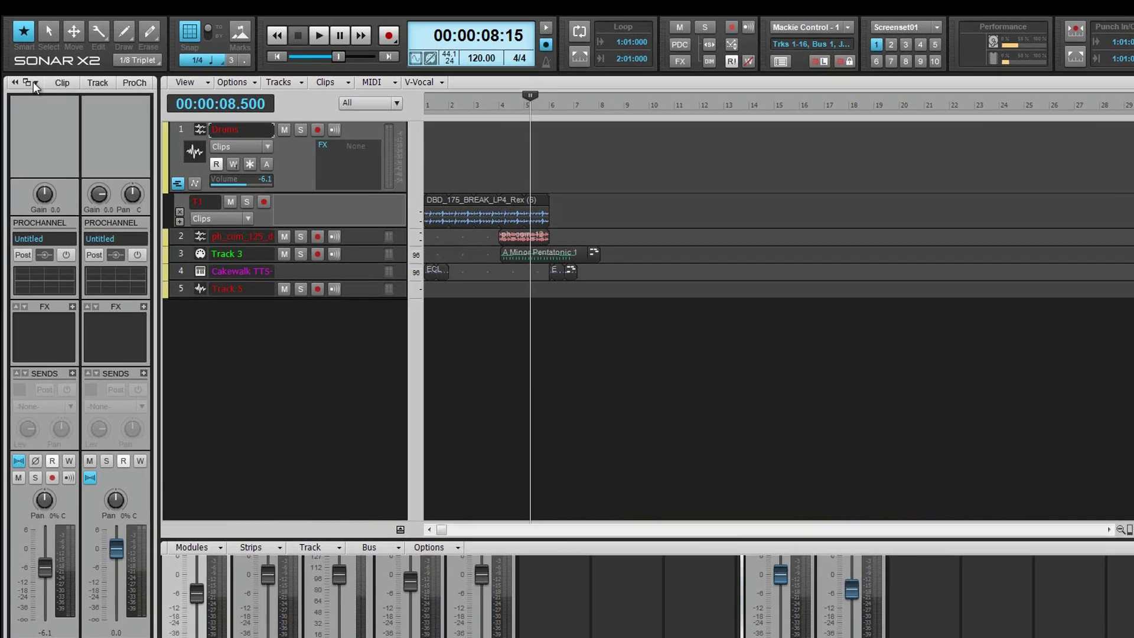
Move the Inspector to the right-hand dock, and collapse and re-expand it there
{"action": "left_click", "coordinate": [30, 69]}
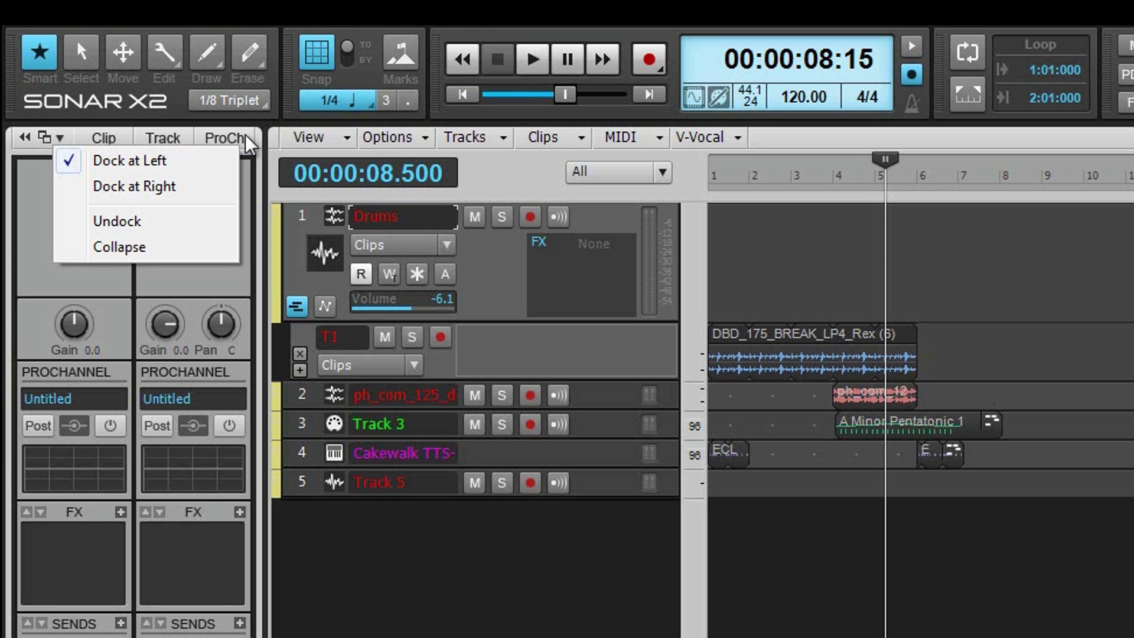
{"action": "left_click_drag", "start_coordinate": [260, 139], "coordinate": [1123, 80]}
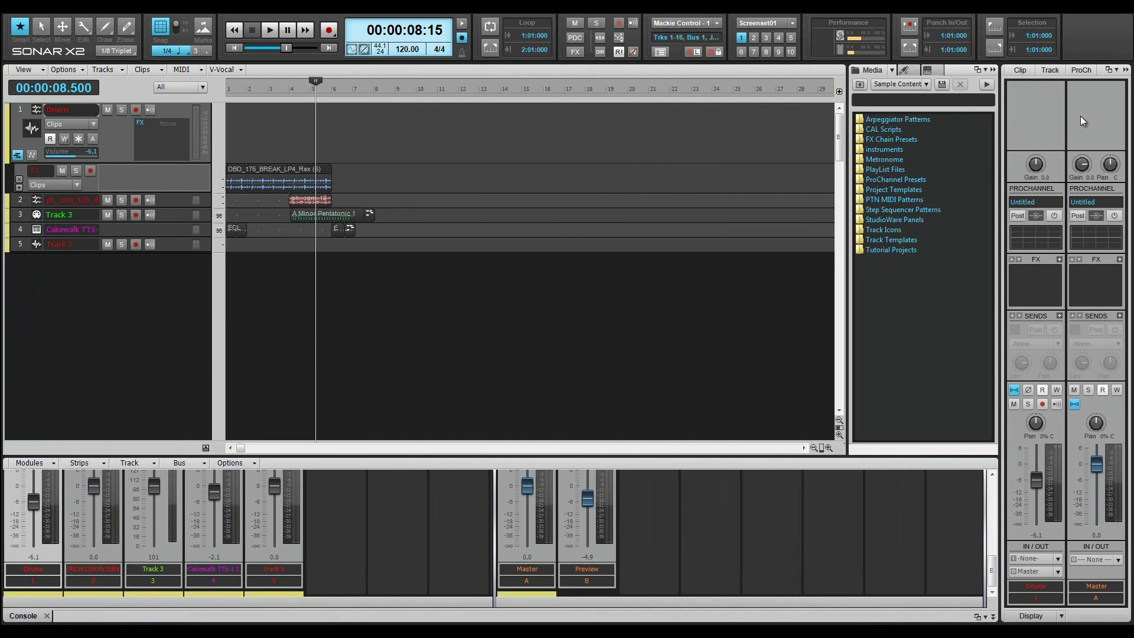
{"action": "key", "text": "i"}
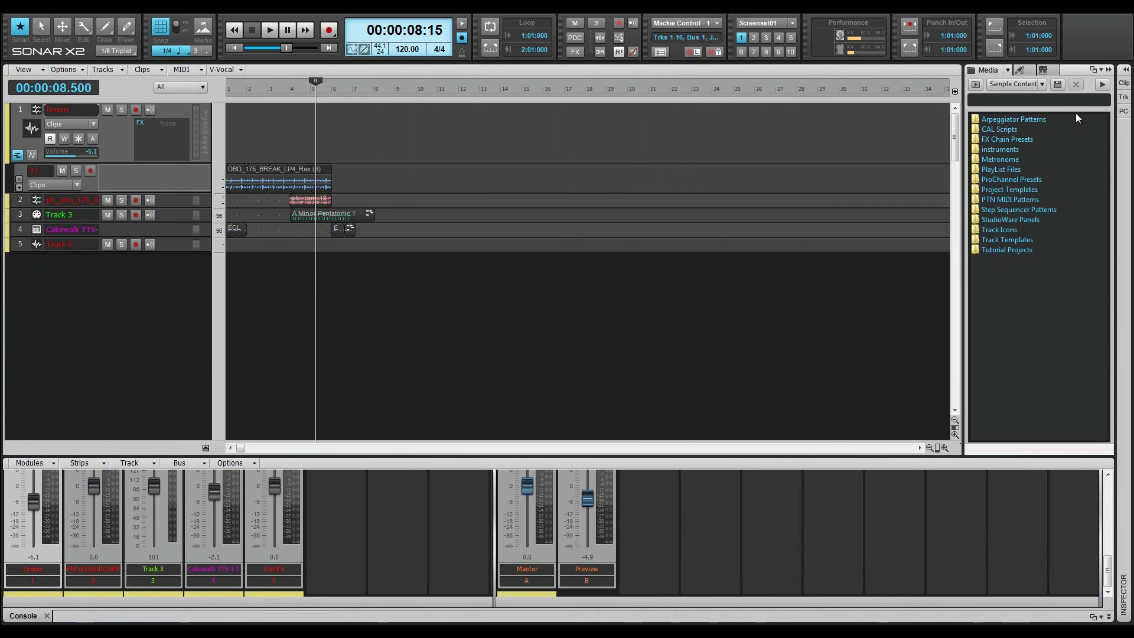
{"action": "left_click", "coordinate": [1125, 72]}
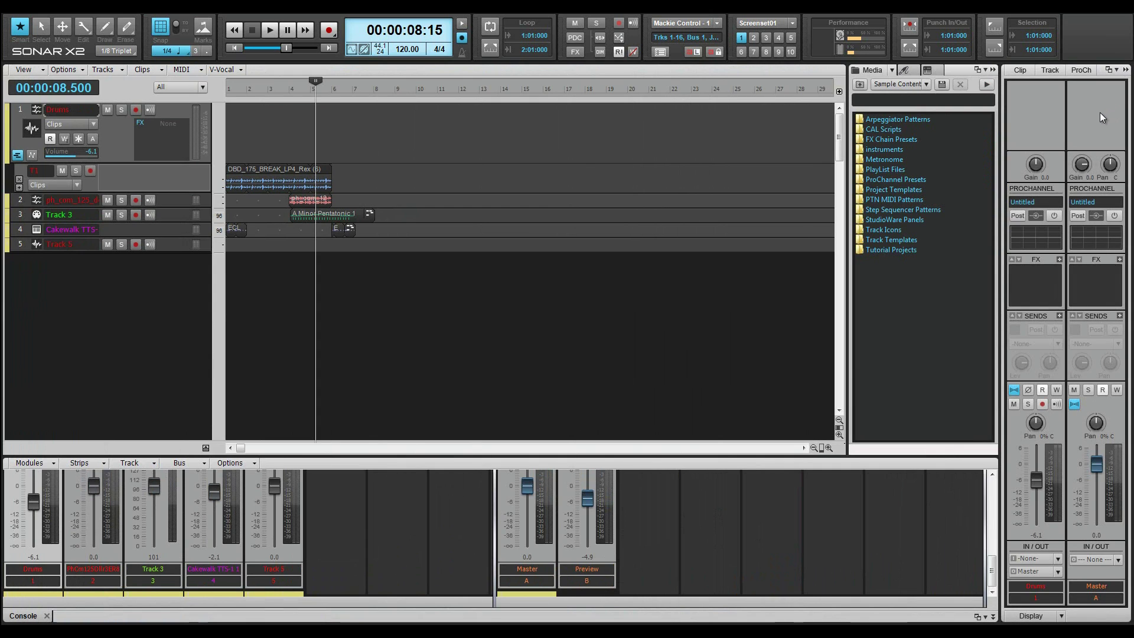
Undock the Inspector into a floating window over the tracks, and close and reopen it
{"action": "left_click", "coordinate": [1115, 71]}
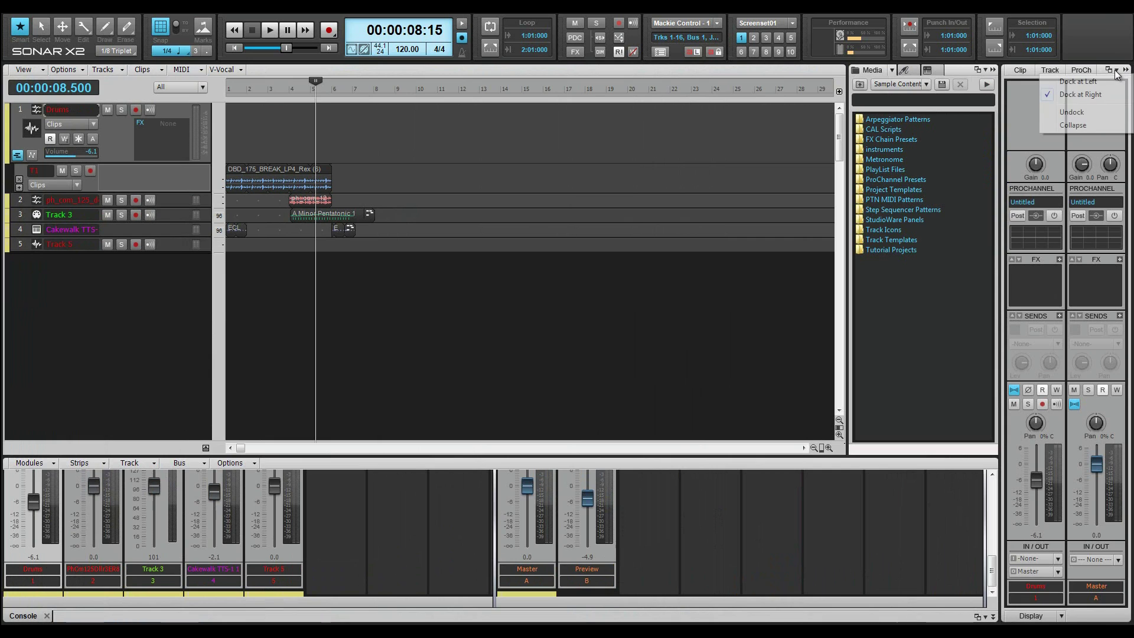
{"action": "left_click", "coordinate": [1093, 58]}
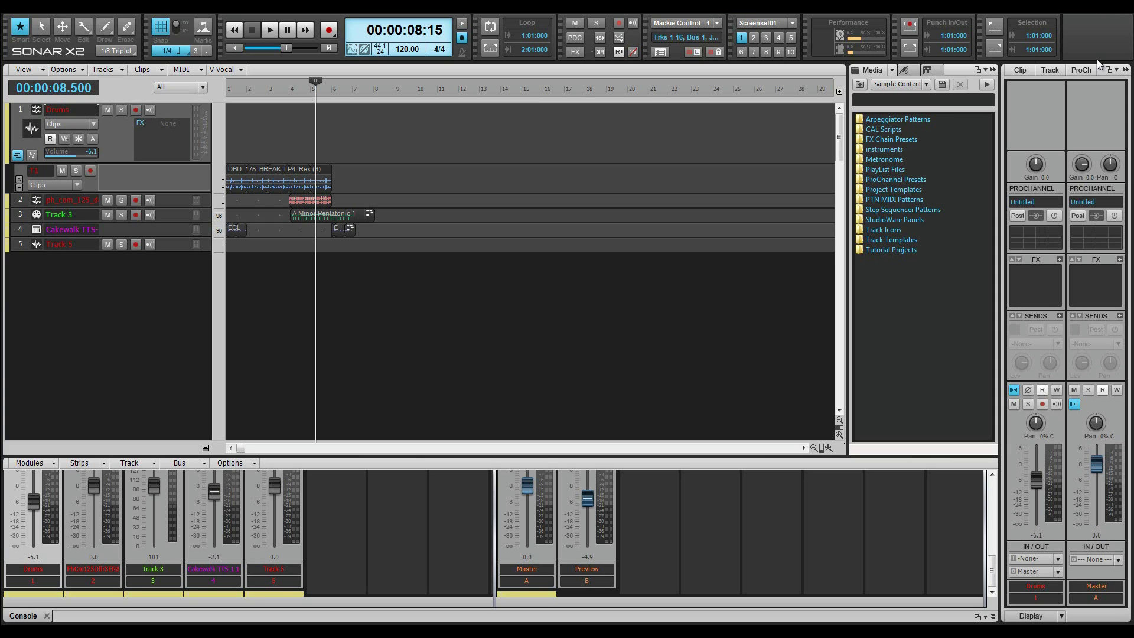
{"action": "left_click", "coordinate": [1103, 69]}
{"action": "left_click_drag", "start_coordinate": [1102, 77], "coordinate": [624, 79]}
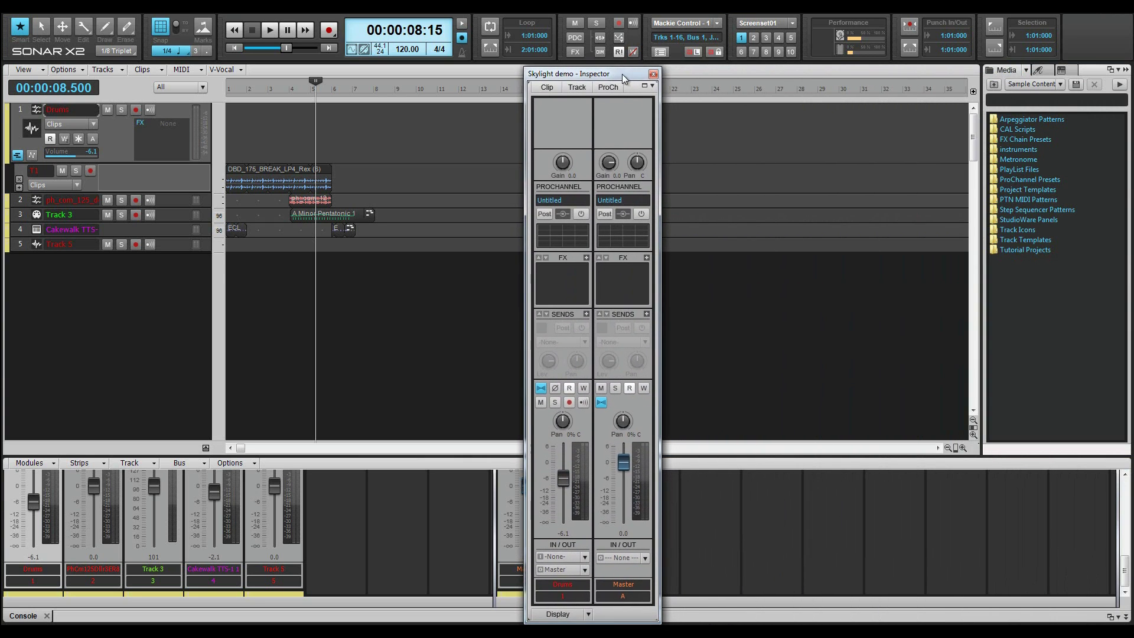
{"action": "left_click", "coordinate": [652, 73]}
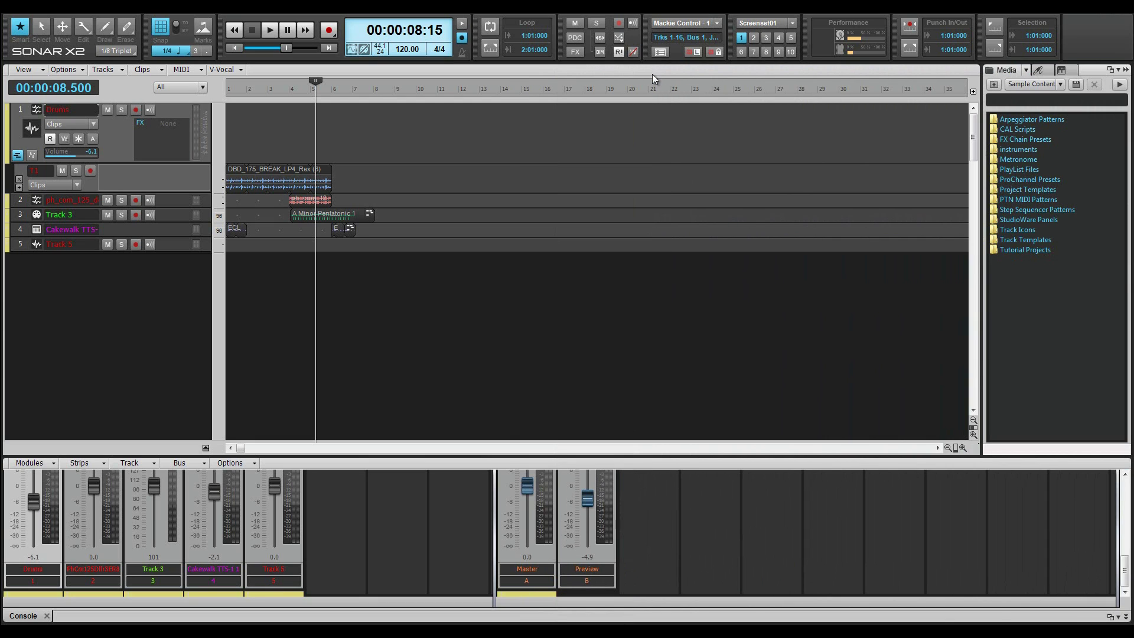
{"action": "key", "text": "i"}
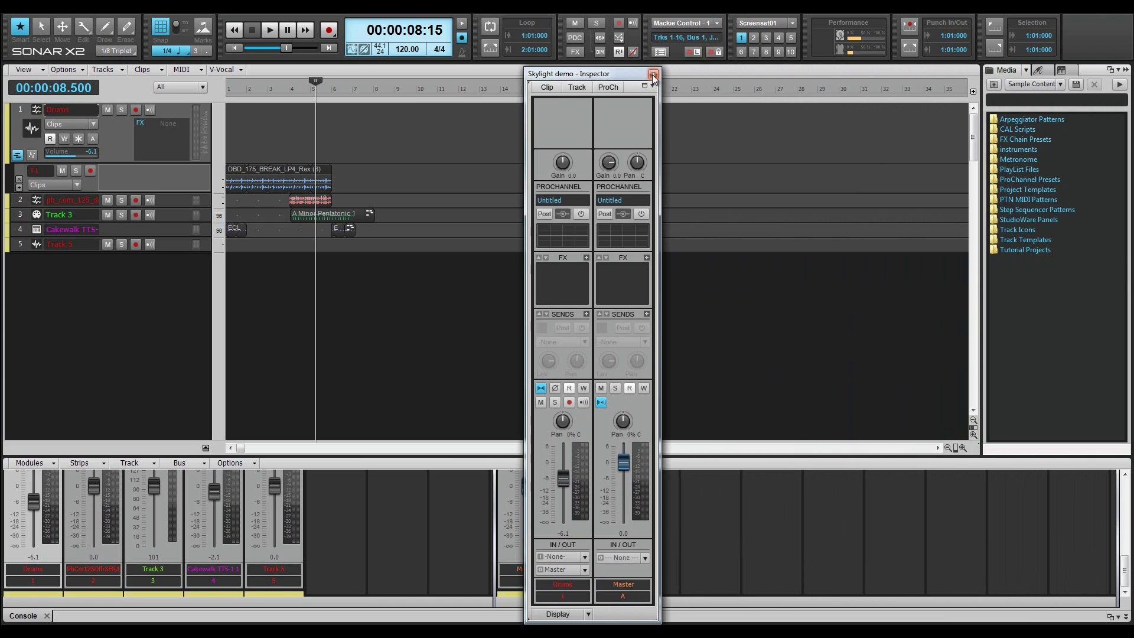
Dock the floating Inspector at the left of the workspace and collapse it
{"action": "left_click_drag", "start_coordinate": [553, 78], "coordinate": [44, 83]}
{"action": "left_click", "coordinate": [16, 71]}
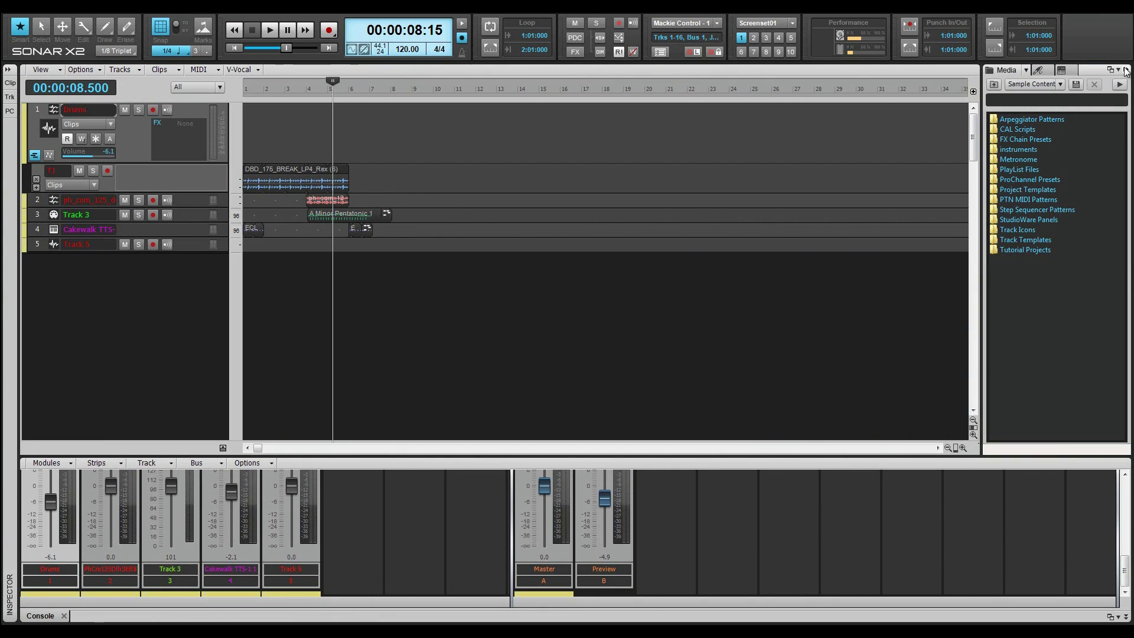
Collapse and re-expand the Browser, and set it to Dock at Left
{"action": "left_click", "coordinate": [1126, 70]}
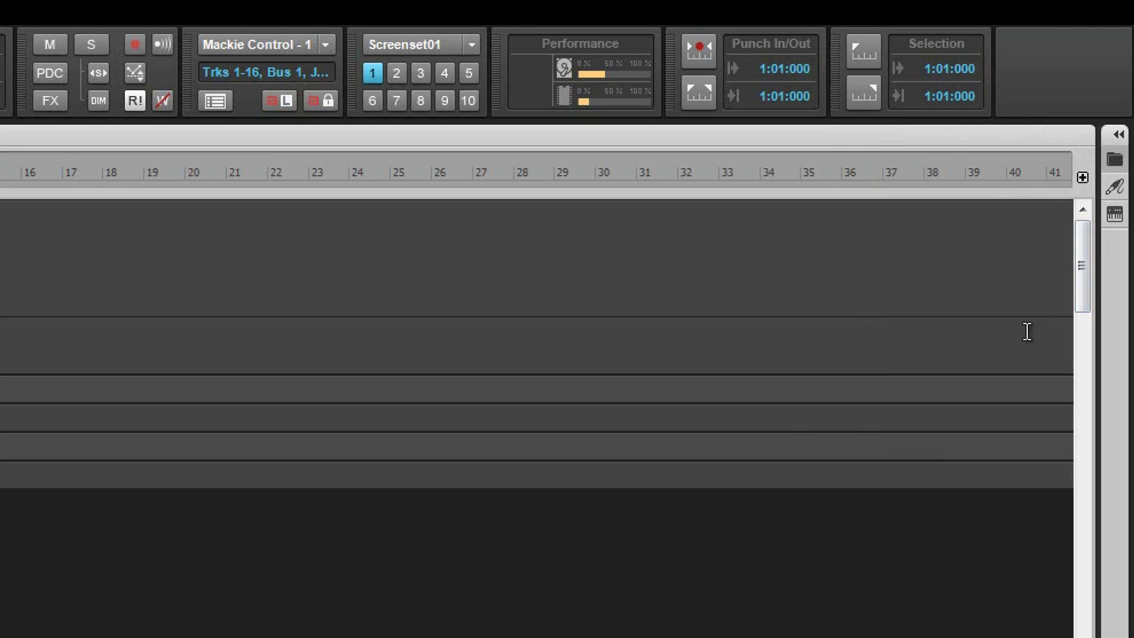
{"action": "key", "text": "b"}
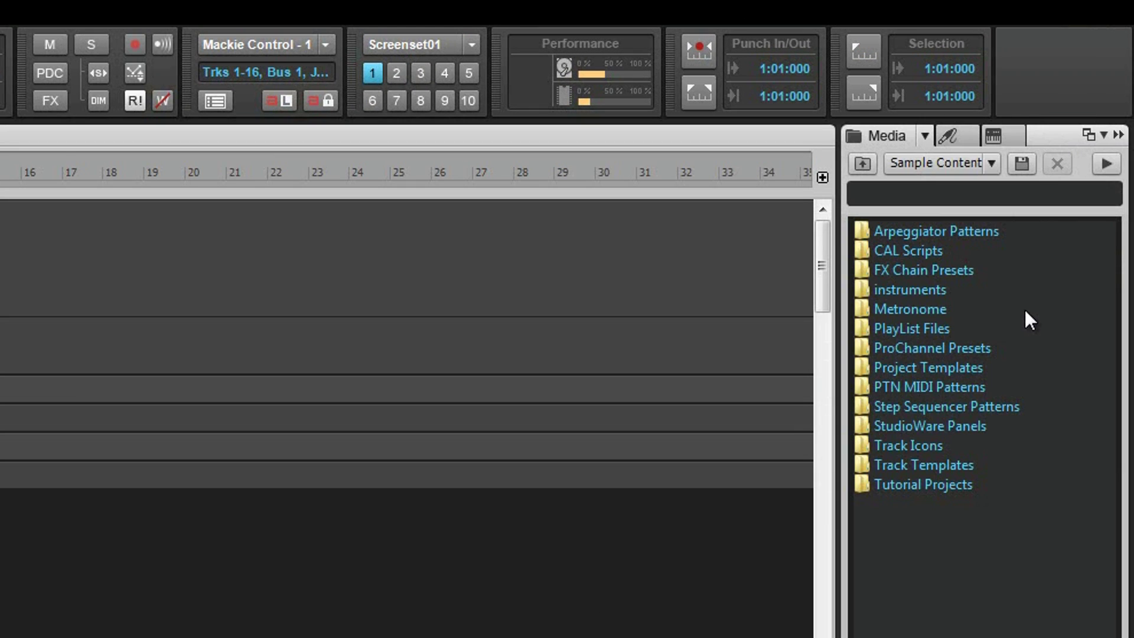
{"action": "left_click", "coordinate": [1103, 135]}
{"action": "left_click", "coordinate": [1068, 160]}
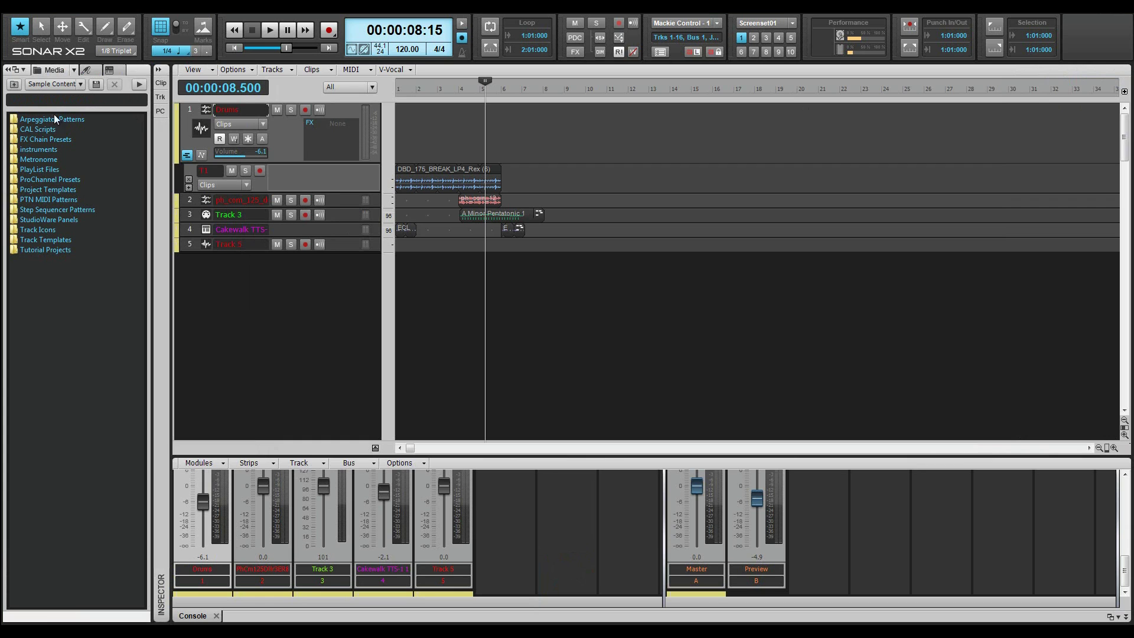
Undock the Browser and move its floating window to the middle of the workspace
{"action": "left_click", "coordinate": [16, 69]}
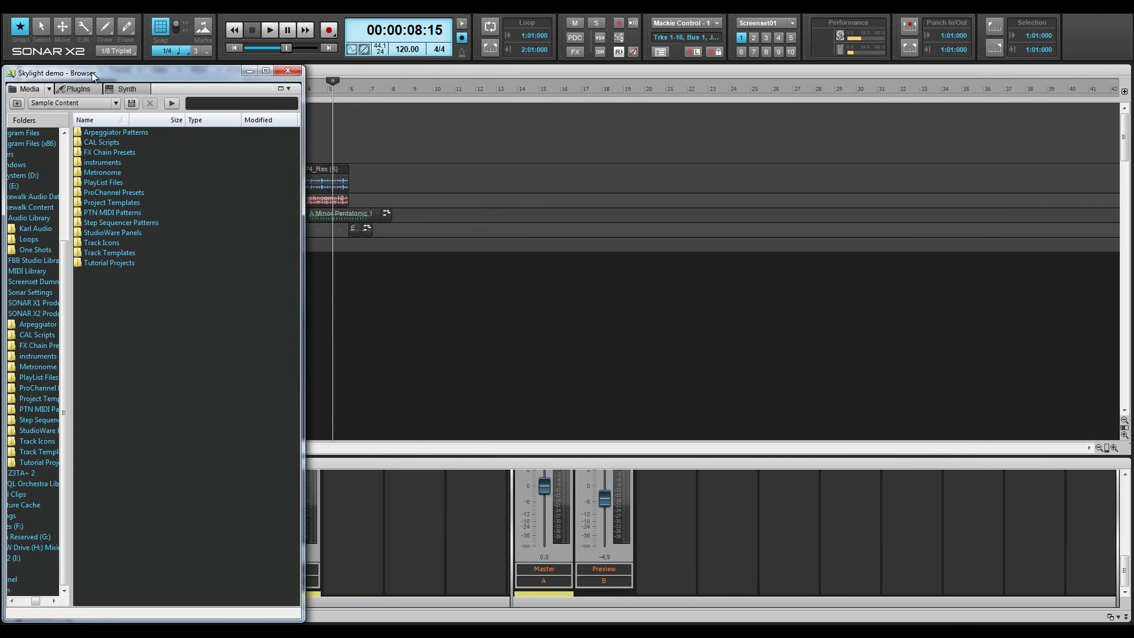
{"action": "left_click_drag", "start_coordinate": [91, 72], "coordinate": [523, 70]}
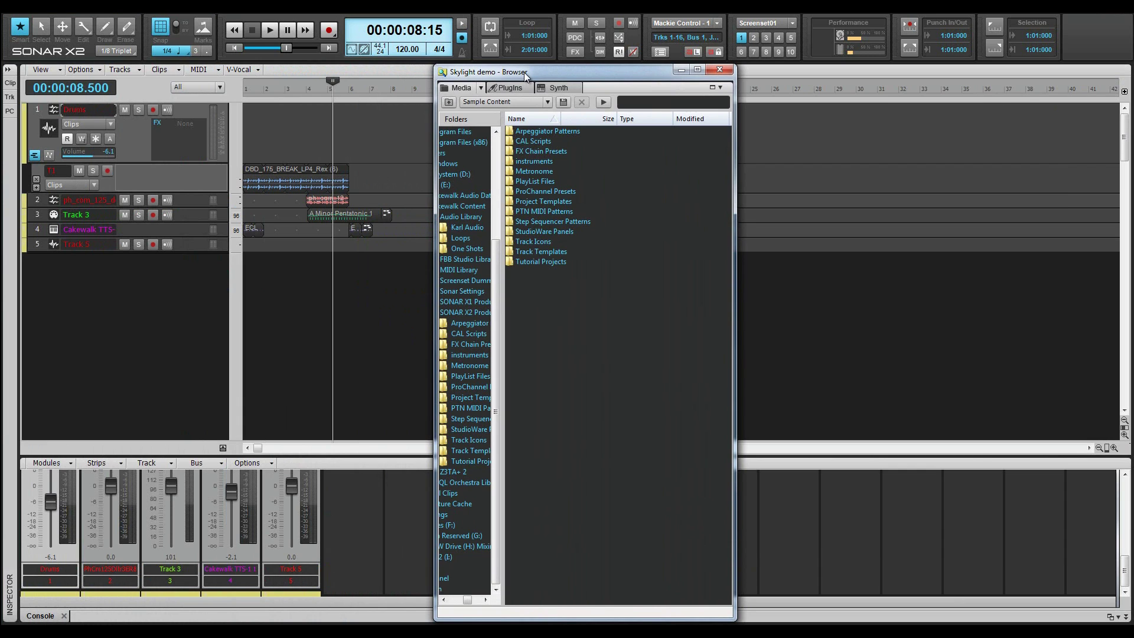
Close and reopen the floating Browser, and dock it in the MultiDock beside the Console
{"action": "left_click", "coordinate": [720, 71]}
{"action": "key", "text": "b"}
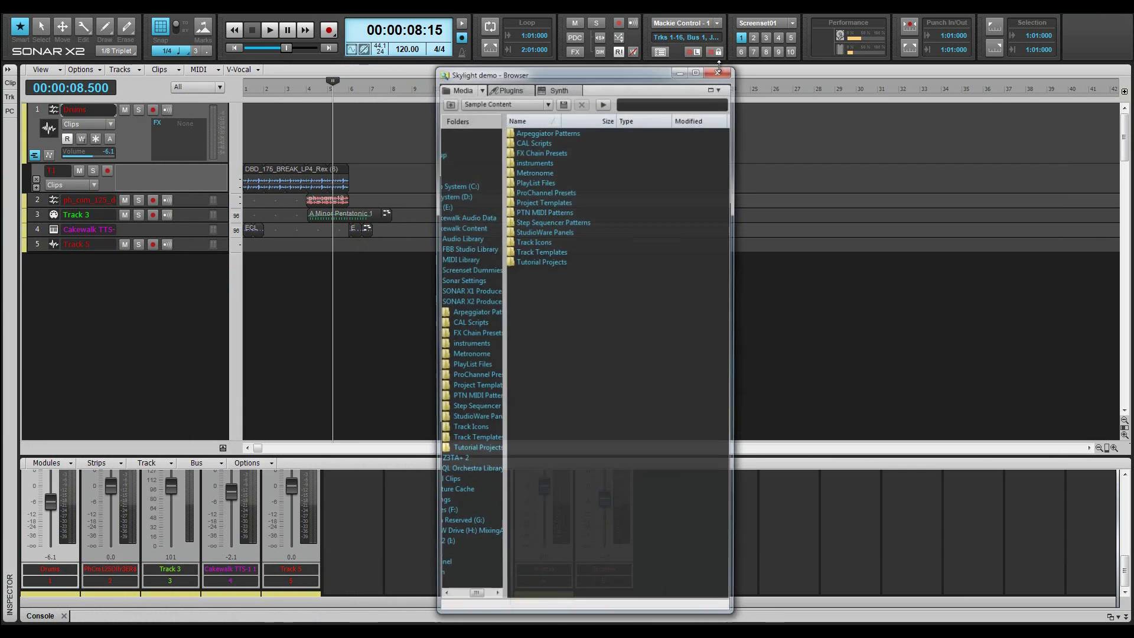
{"action": "left_click_drag", "start_coordinate": [622, 70], "coordinate": [554, 483]}
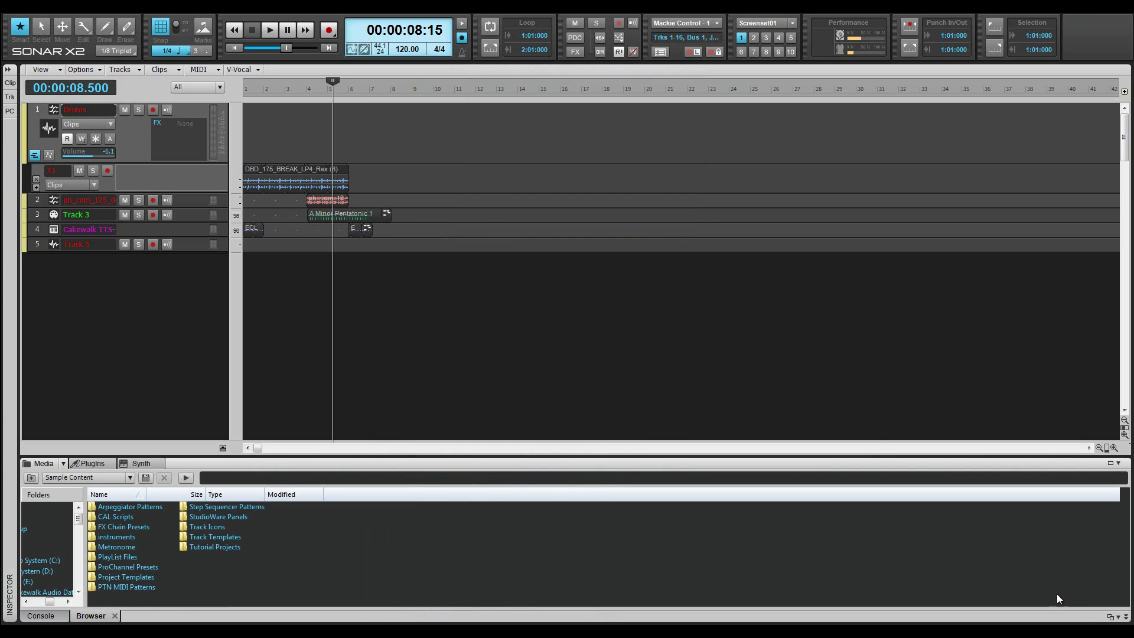
Set the MultiDock to Dock at Top
{"action": "left_click", "coordinate": [1125, 617]}
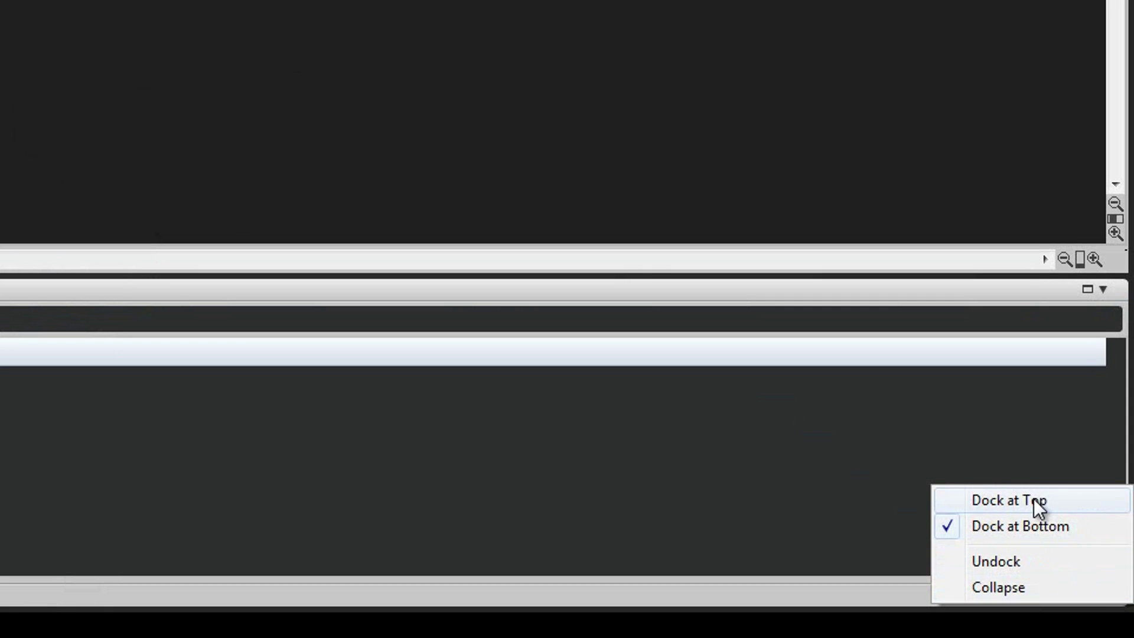
{"action": "left_click", "coordinate": [1033, 499]}
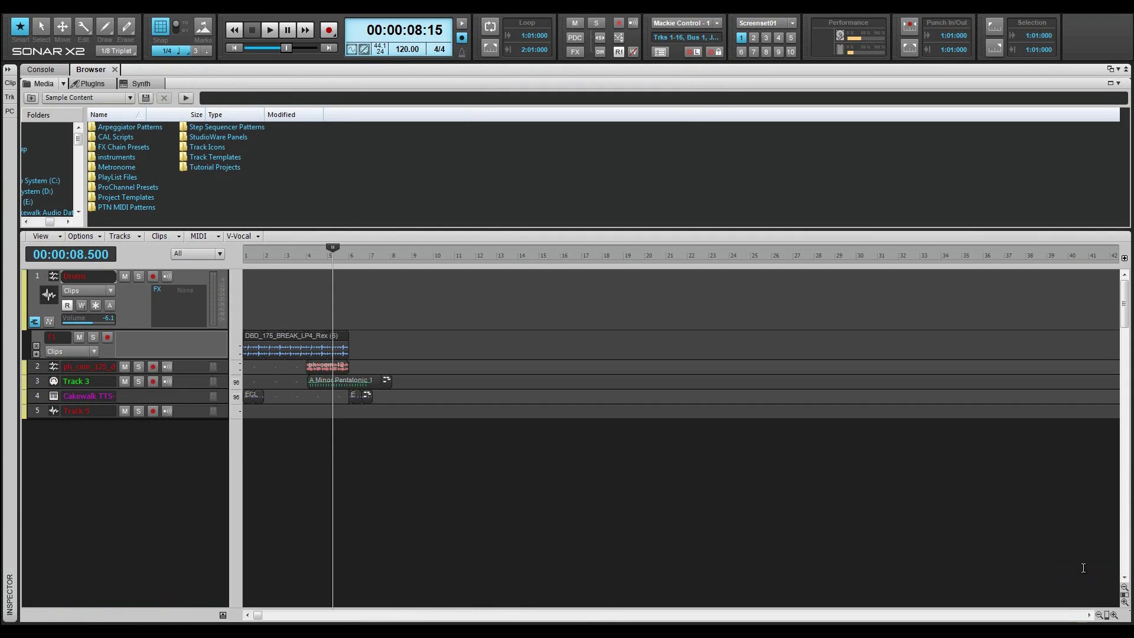
Maximize the MultiDock and restore its size, and collapse and re-expand it
{"action": "key", "text": "shift+d"}
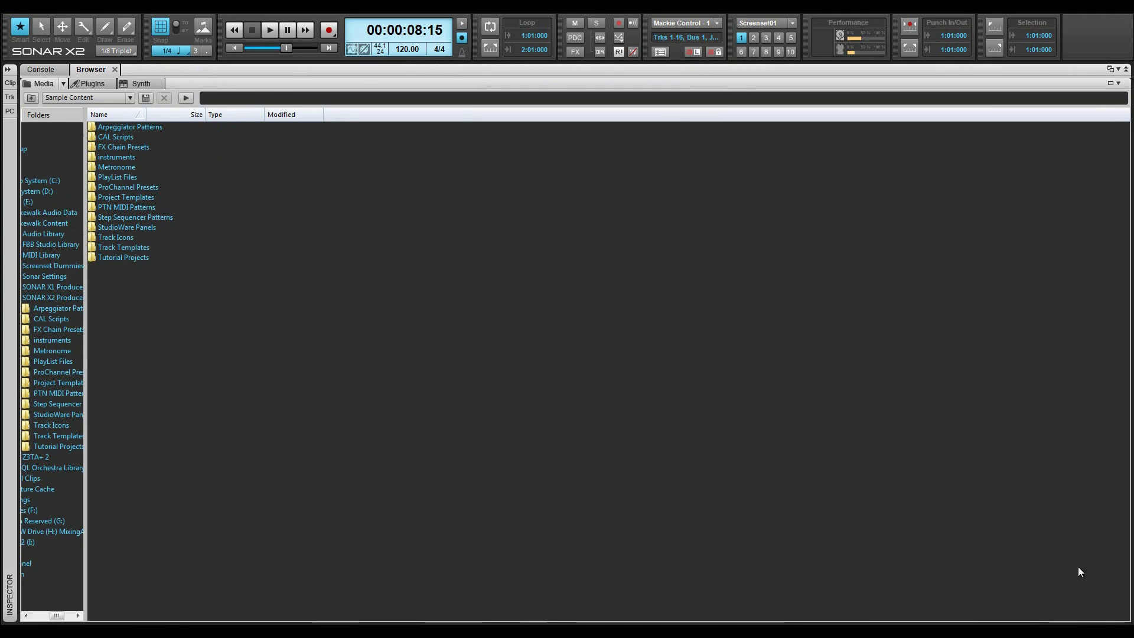
{"action": "double_click", "coordinate": [97, 71]}
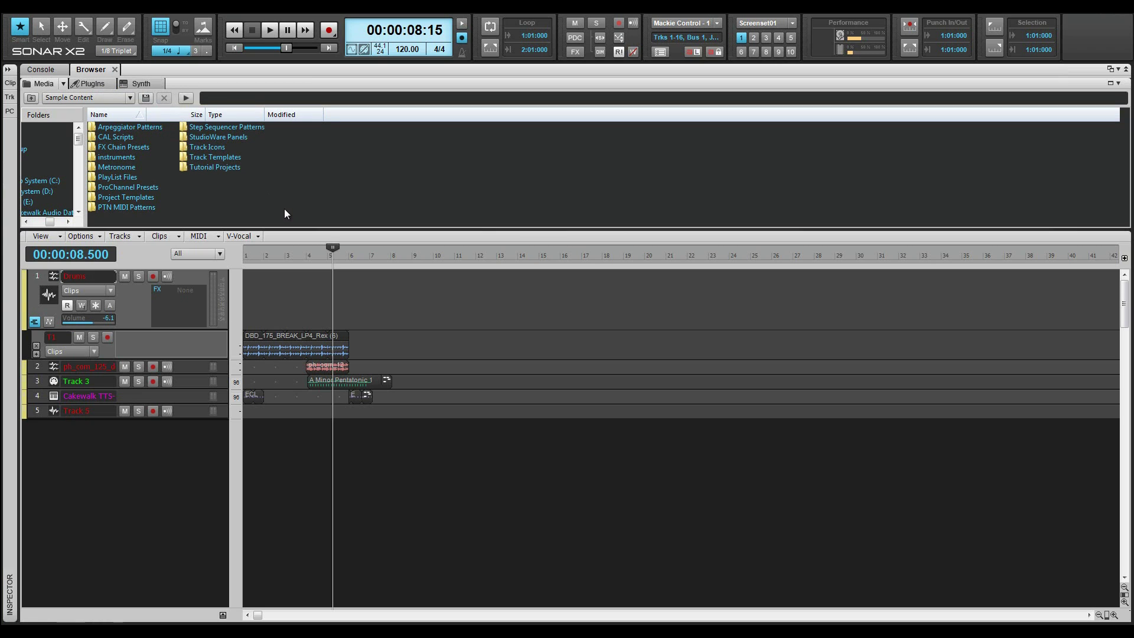
{"action": "key", "text": "d"}
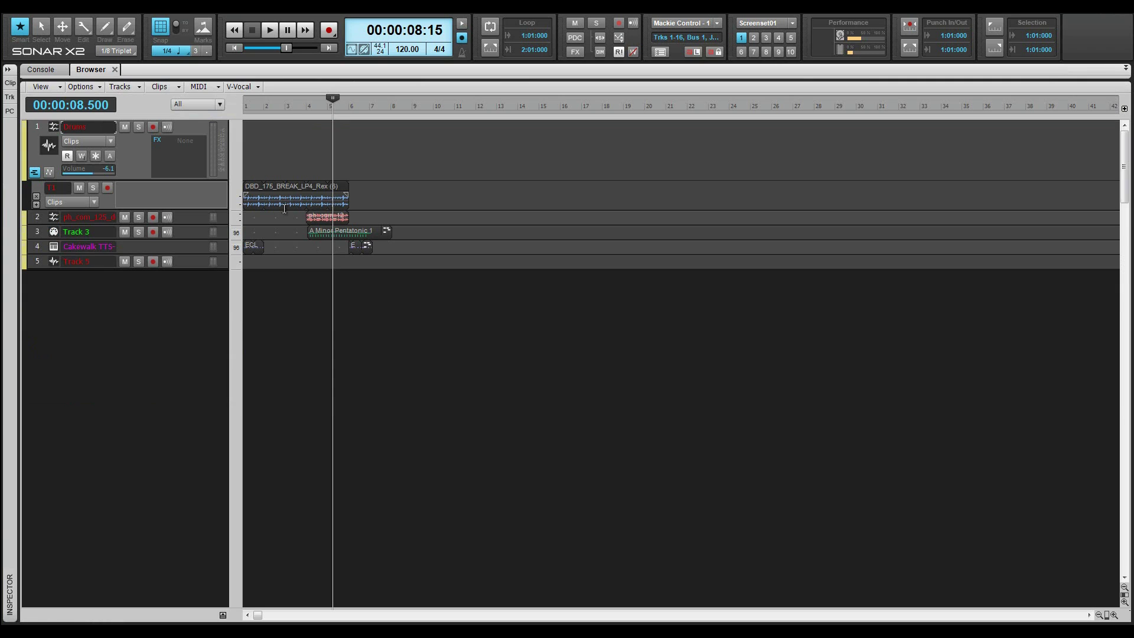
{"action": "key", "text": "d"}
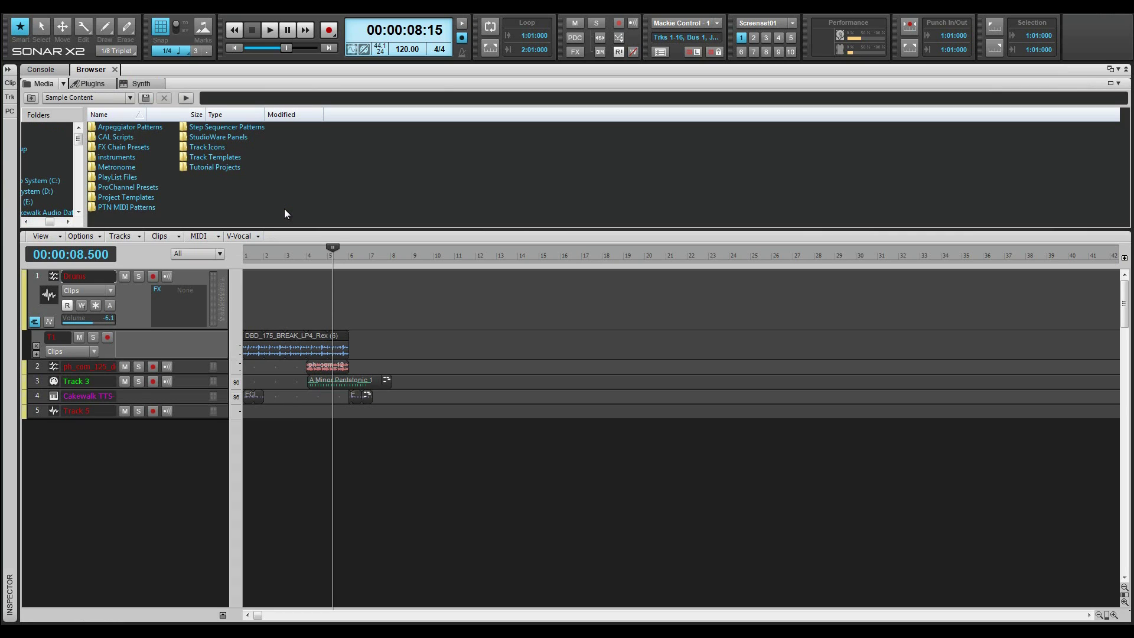
Undock the MultiDock as a floating window, and dock it again at the bottom of the workspace
{"action": "left_click", "coordinate": [1108, 72]}
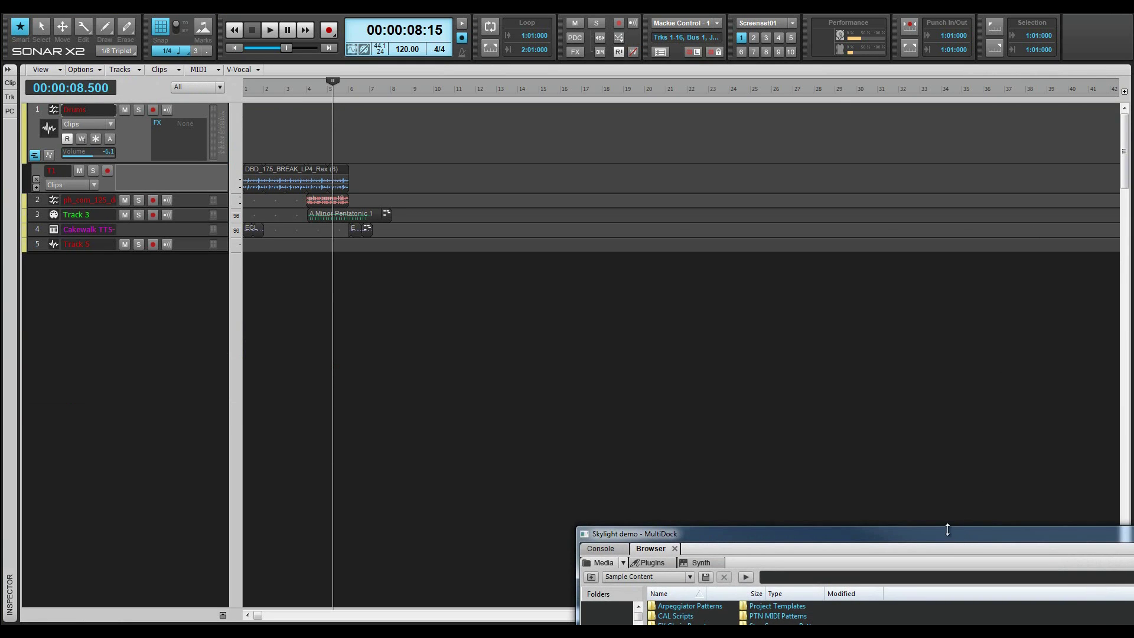
{"action": "left_click_drag", "start_coordinate": [947, 536], "coordinate": [636, 534]}
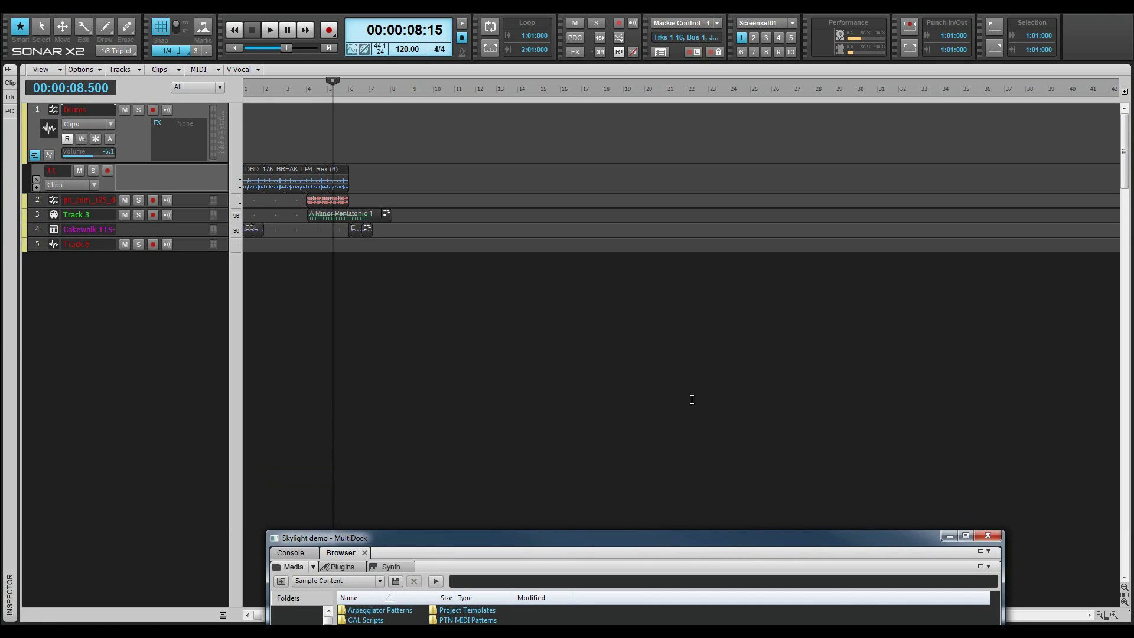
{"action": "left_click_drag", "start_coordinate": [709, 546], "coordinate": [608, 496]}
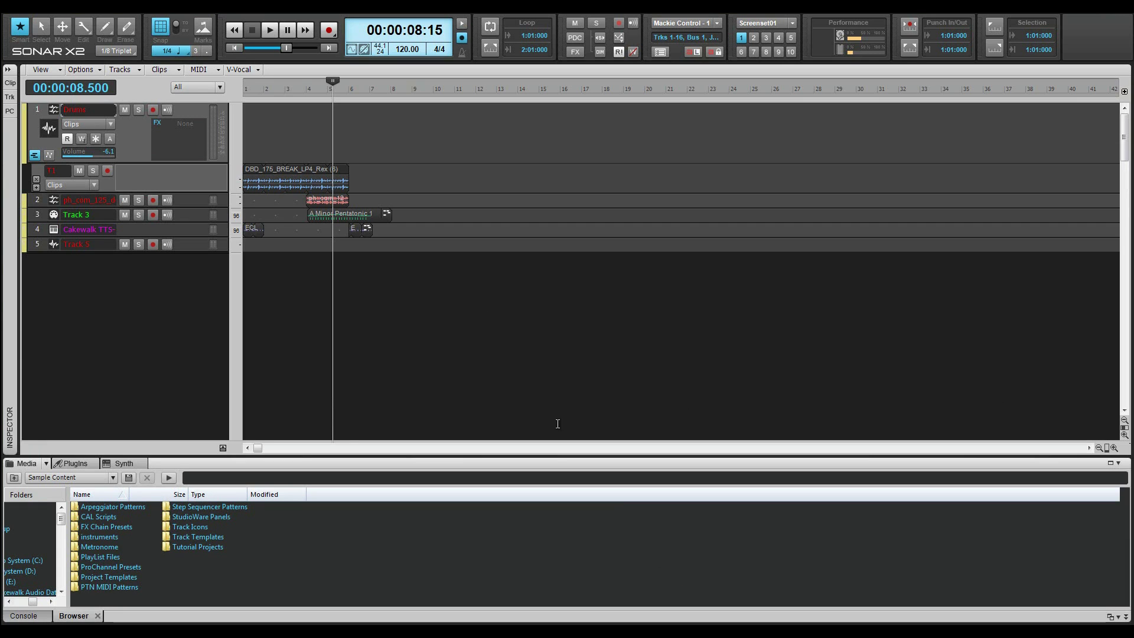
Open the Piano Roll View and the Matrix View in the MultiDock
{"action": "left_click", "coordinate": [67, 12]}
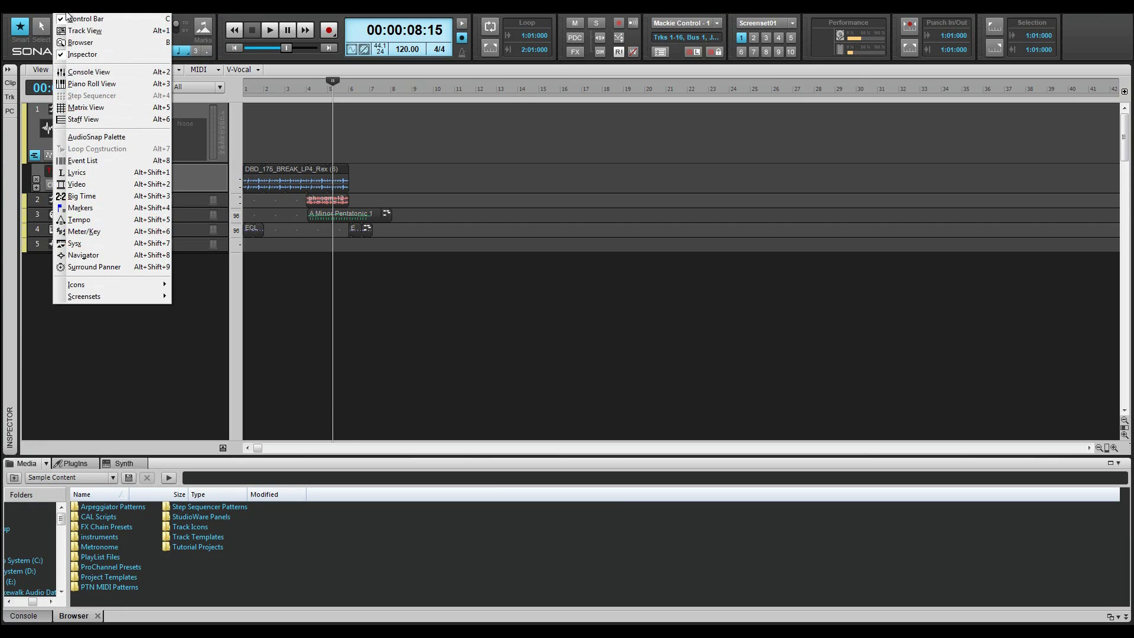
{"action": "left_click", "coordinate": [91, 84]}
{"action": "left_click", "coordinate": [66, 12]}
{"action": "left_click", "coordinate": [85, 107]}
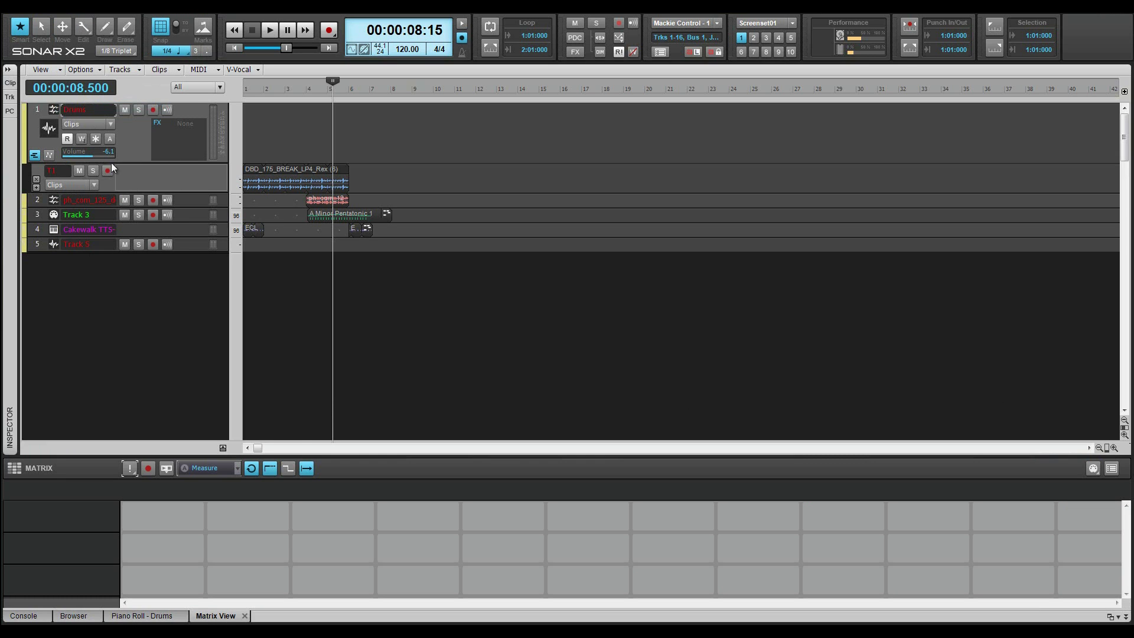
Switch the MultiDock between the Piano Roll and Browser, and cycle through its views back to the Piano Roll
{"action": "left_click", "coordinate": [155, 615]}
{"action": "left_click", "coordinate": [100, 616]}
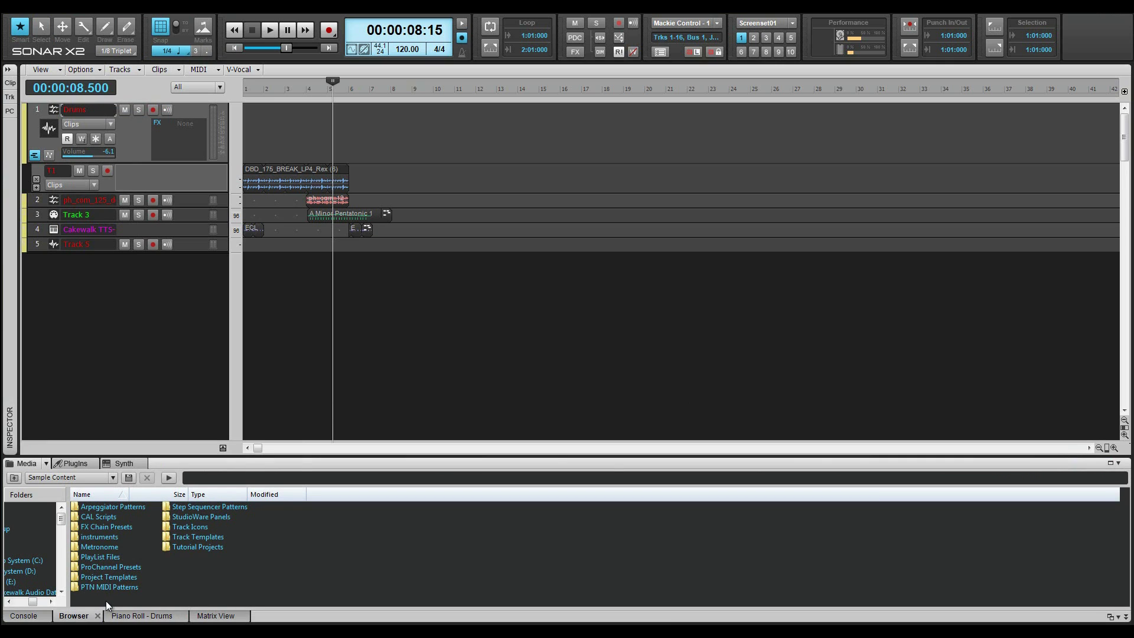
{"action": "key", "text": "ctrl+shift+Left"}
{"action": "key", "text": "ctrl+shift+Right"}
{"action": "key", "text": "ctrl+shift+Right"}
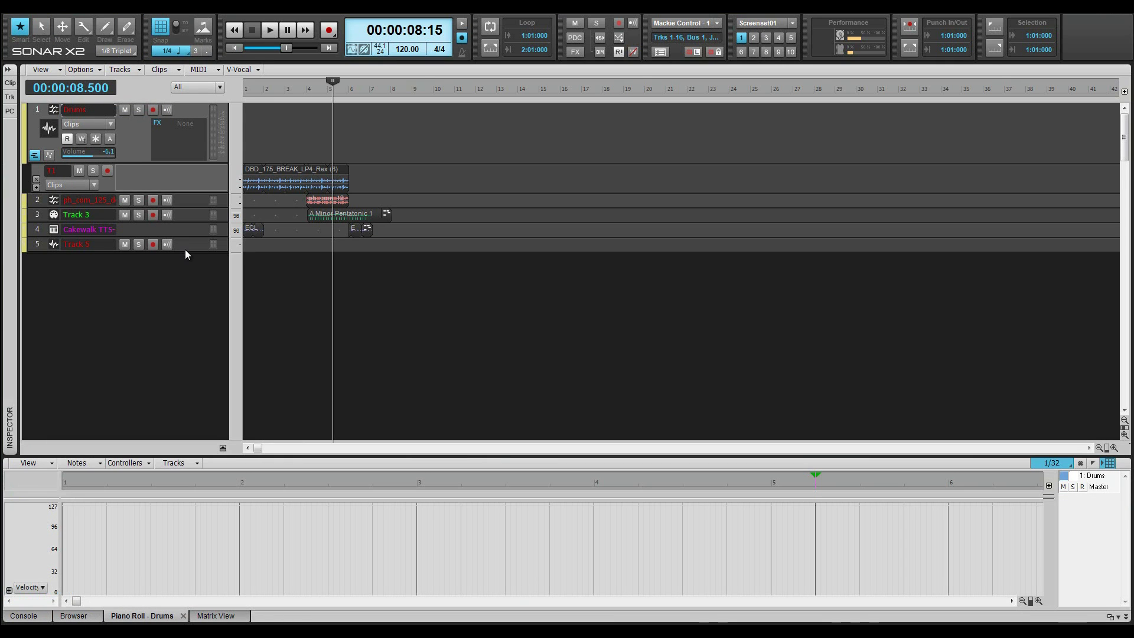
Open Track 5's Sonitus:fx Delay and Track 4's Cakewalk TTS-1 synth, and dock both plug-in windows in the MultiDock
{"action": "left_click", "coordinate": [185, 250]}
{"action": "double_click", "coordinate": [177, 184]}
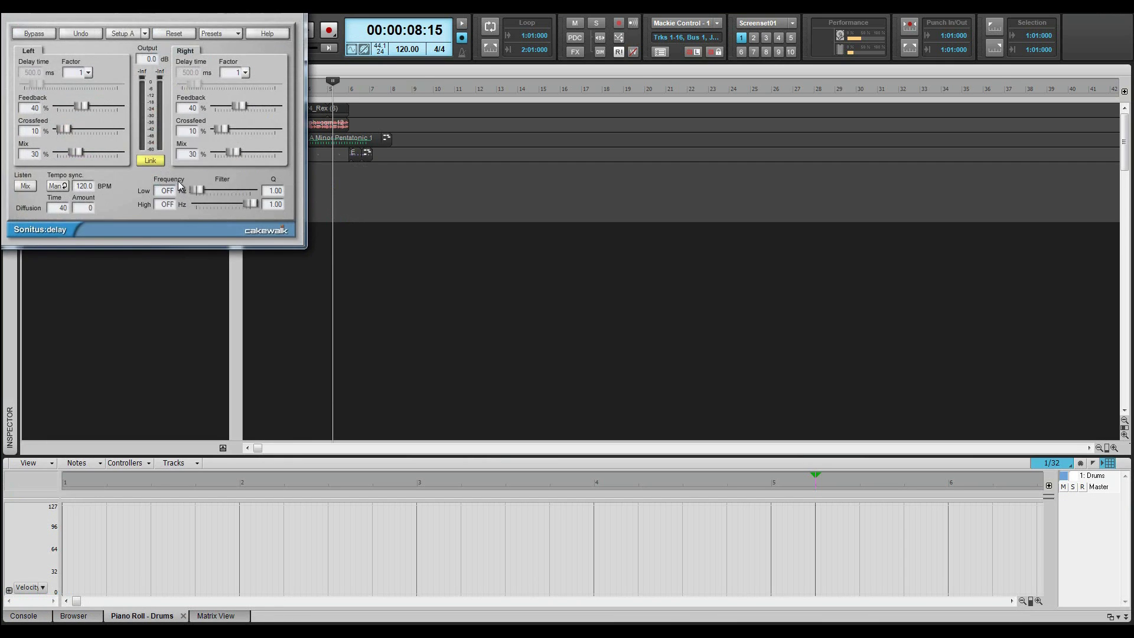
{"action": "left_click_drag", "start_coordinate": [186, 23], "coordinate": [319, 462]}
{"action": "left_click", "coordinate": [52, 154]}
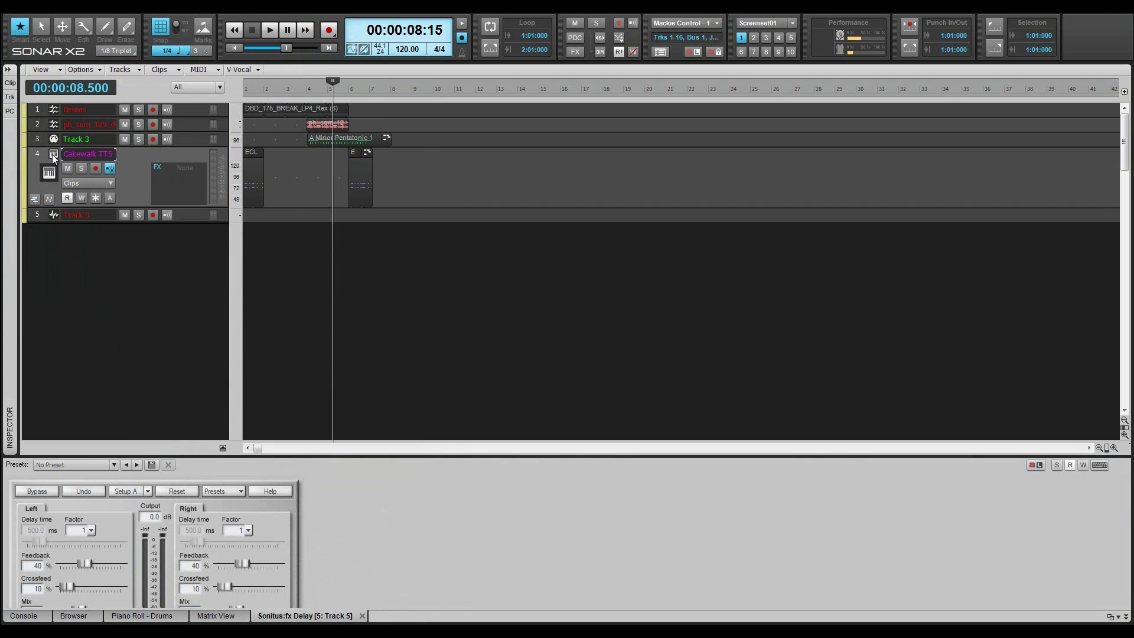
{"action": "left_click_drag", "start_coordinate": [203, 16], "coordinate": [420, 462]}
Bring up the Piano Roll in the MultiDock, undock it as a floating window, and dock it back
{"action": "left_click", "coordinate": [152, 616]}
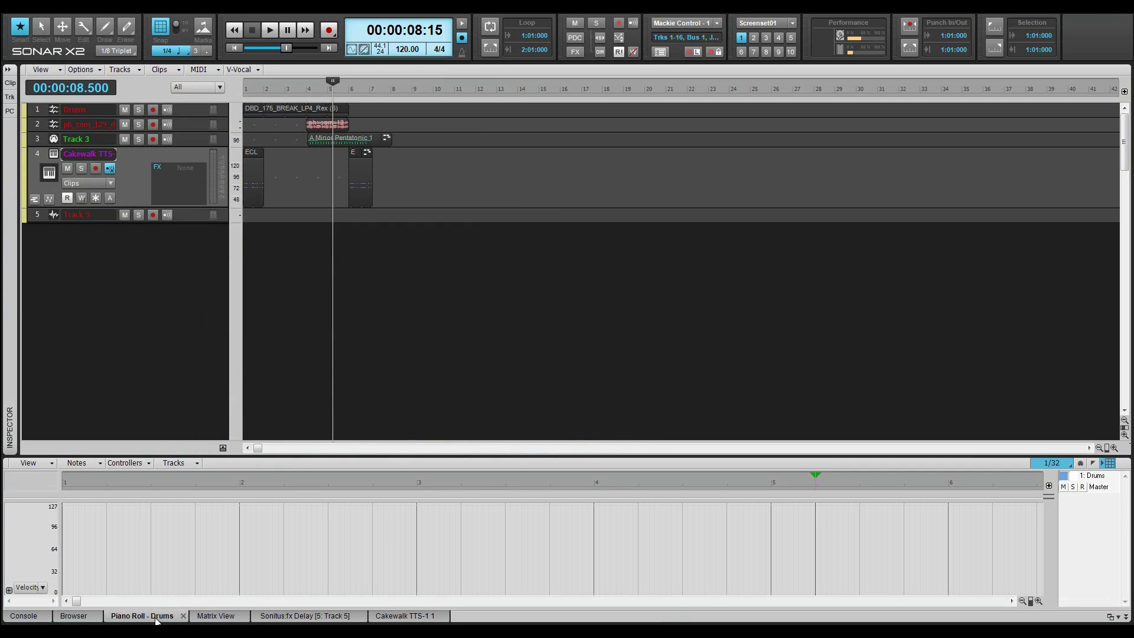
{"action": "right_click", "coordinate": [156, 617]}
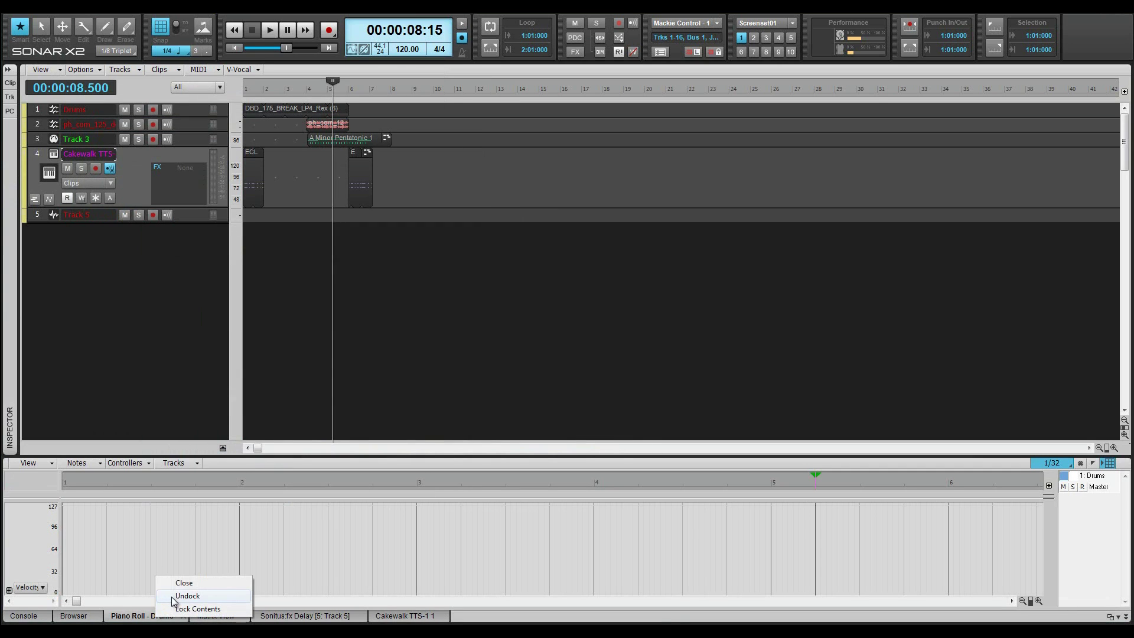
{"action": "left_click", "coordinate": [175, 597]}
{"action": "left_click_drag", "start_coordinate": [312, 480], "coordinate": [286, 468]}
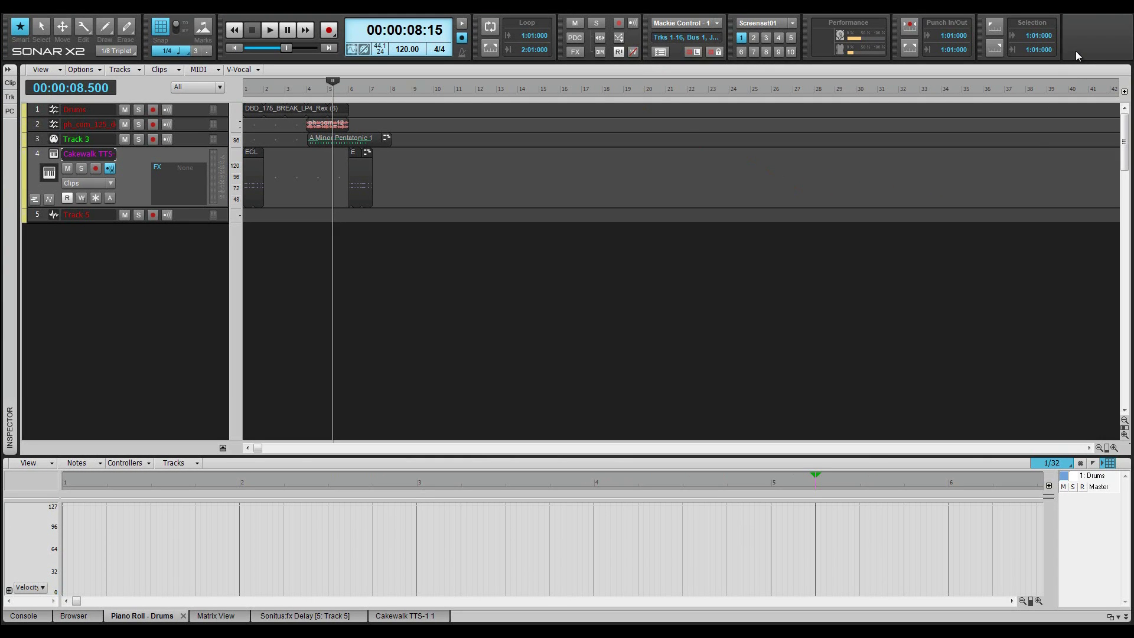
Dock the Control Bar at the bottom of the workspace, and move it back to the top
{"action": "right_click", "coordinate": [1075, 47]}
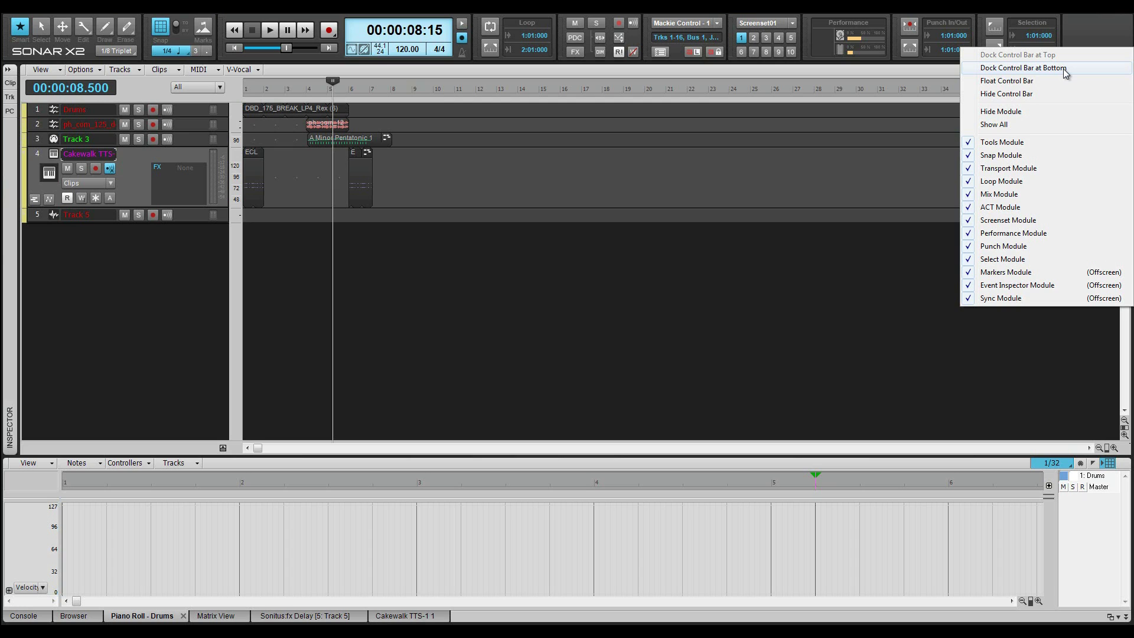
{"action": "left_click", "coordinate": [1063, 68]}
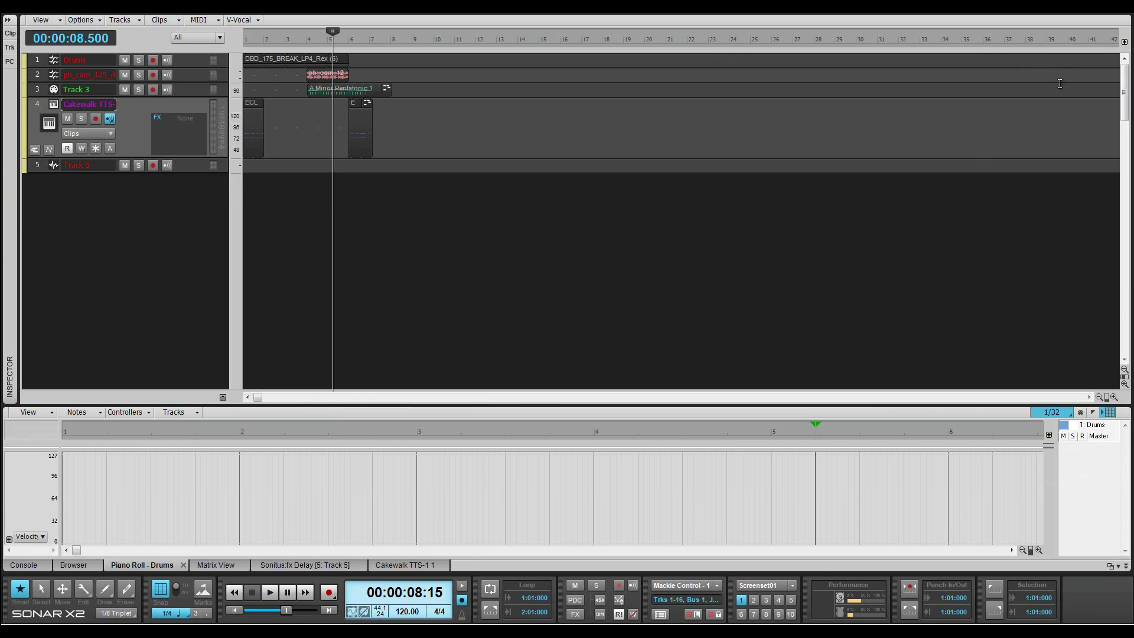
{"action": "left_click_drag", "start_coordinate": [1093, 594], "coordinate": [893, 16]}
{"action": "left_click_drag", "start_coordinate": [894, 20], "coordinate": [895, 17]}
Hide the Control Bar and show it again
{"action": "key", "text": "c"}
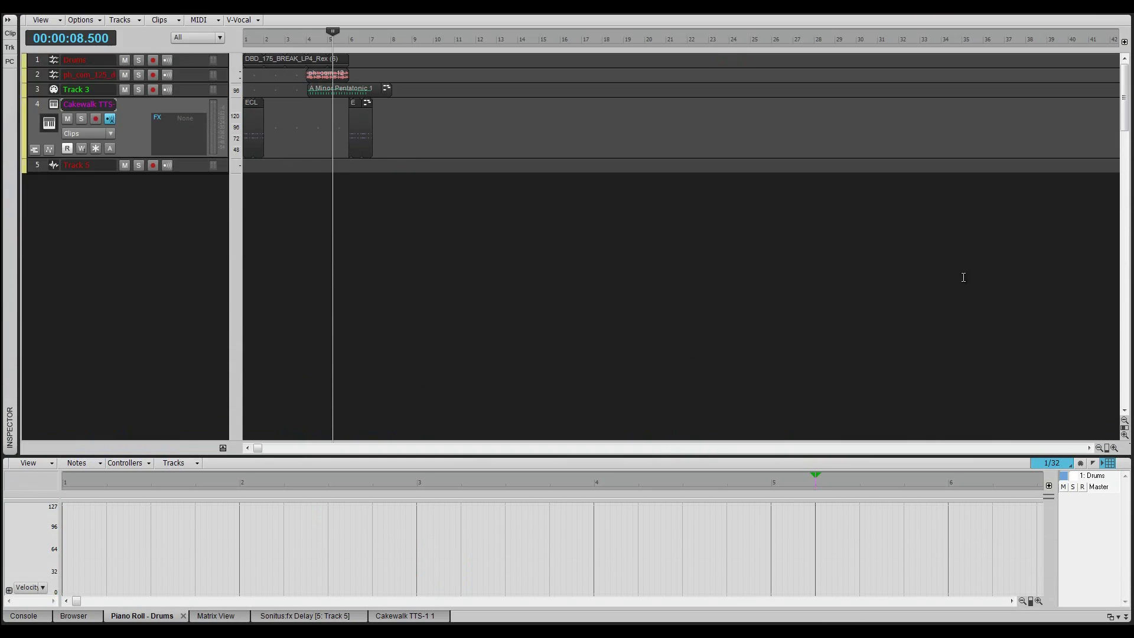
{"action": "key", "text": "c"}
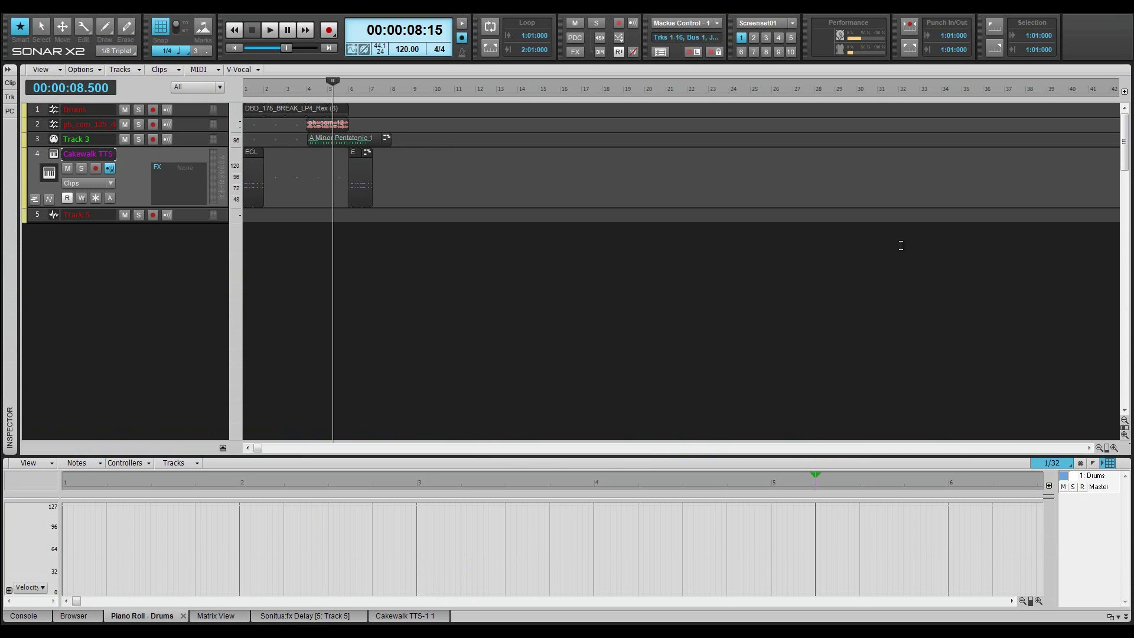
Move Track 4's second clip to start at 12:02:000 and Track 3's A.Minor Pentatonic 1 clip to start at 5:03:000
{"action": "left_click", "coordinate": [42, 6]}
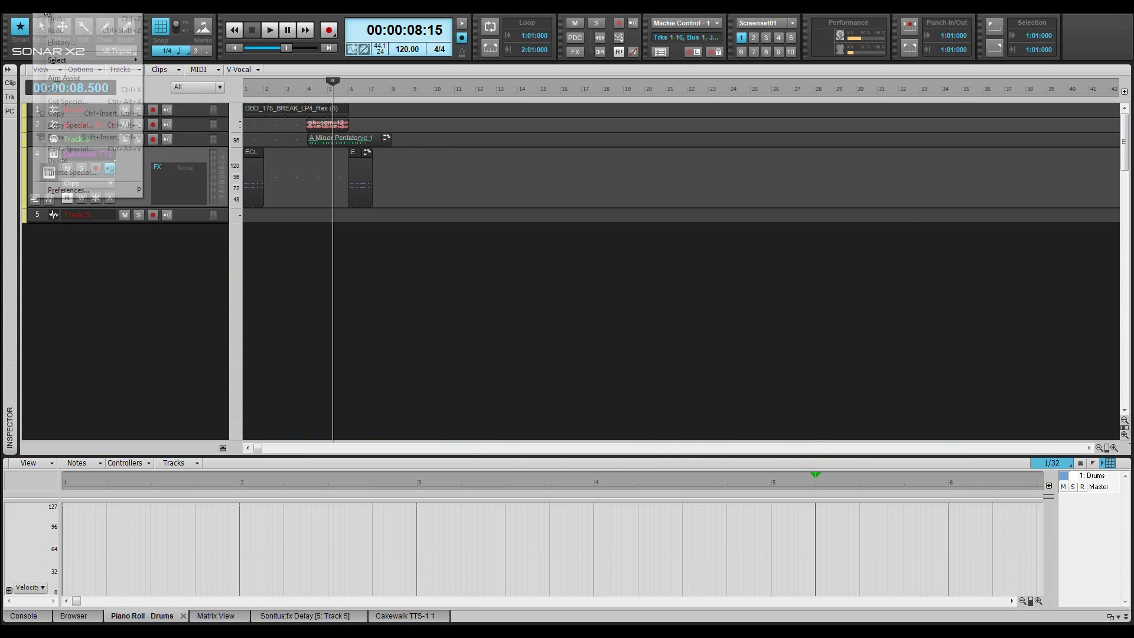
{"action": "left_click", "coordinate": [353, 169]}
{"action": "left_click_drag", "start_coordinate": [359, 155], "coordinate": [509, 154]}
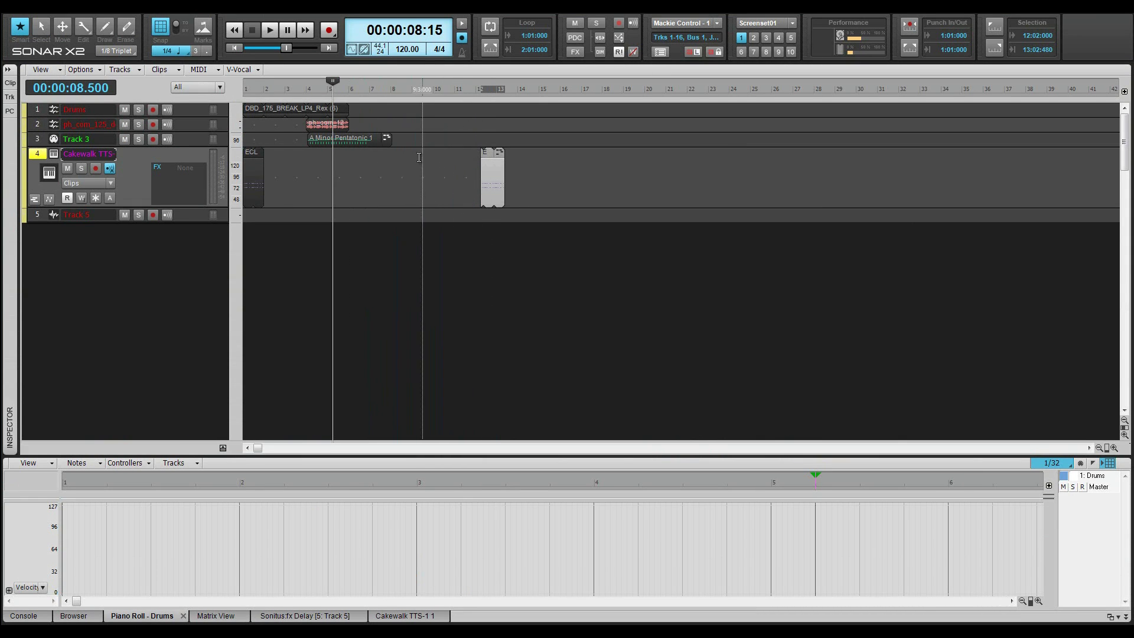
{"action": "left_click_drag", "start_coordinate": [365, 139], "coordinate": [394, 138]}
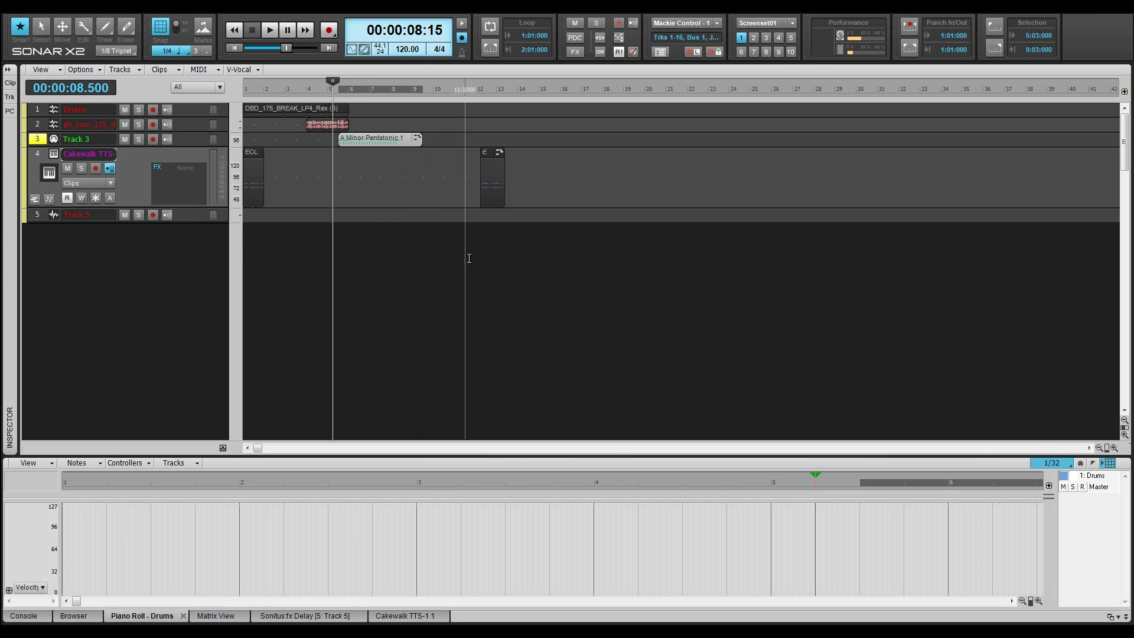
Show the floating Tools palette over the clips area and examine its edit filter and draw resolution options
{"action": "key", "text": "t"}
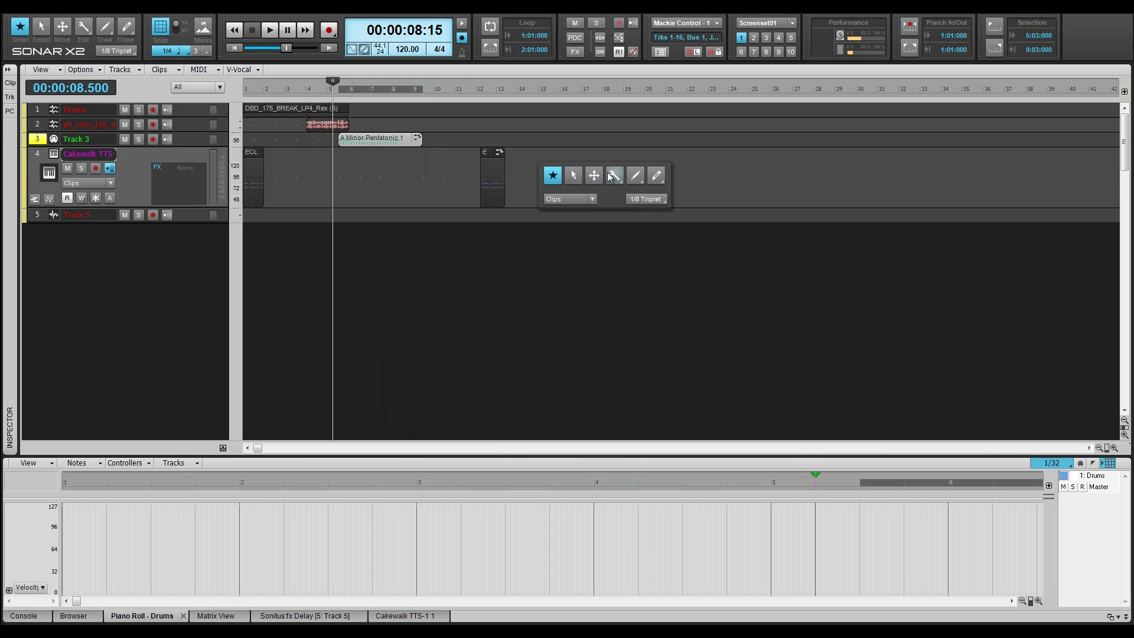
{"action": "left_click", "coordinate": [594, 199]}
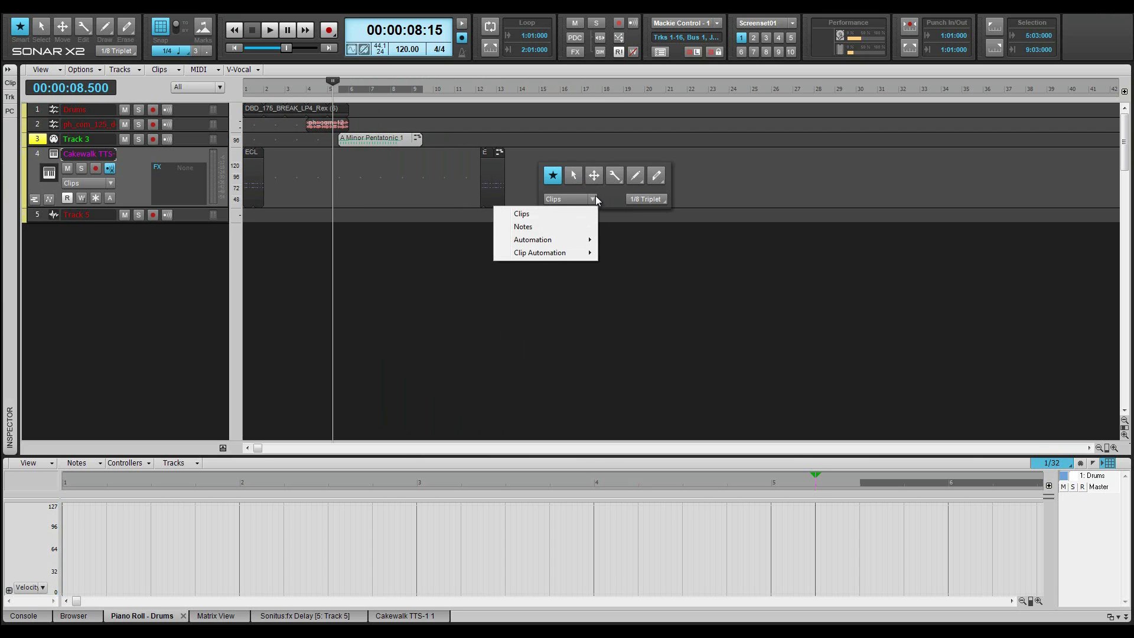
{"action": "key", "text": "t"}
{"action": "key", "text": "t"}
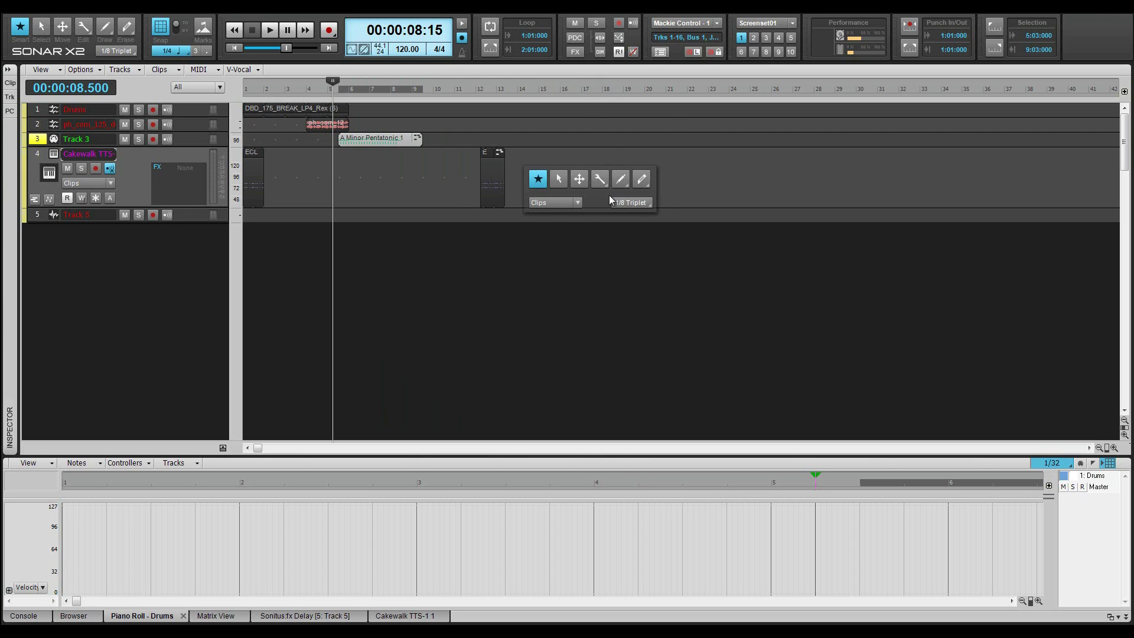
{"action": "left_click", "coordinate": [626, 203]}
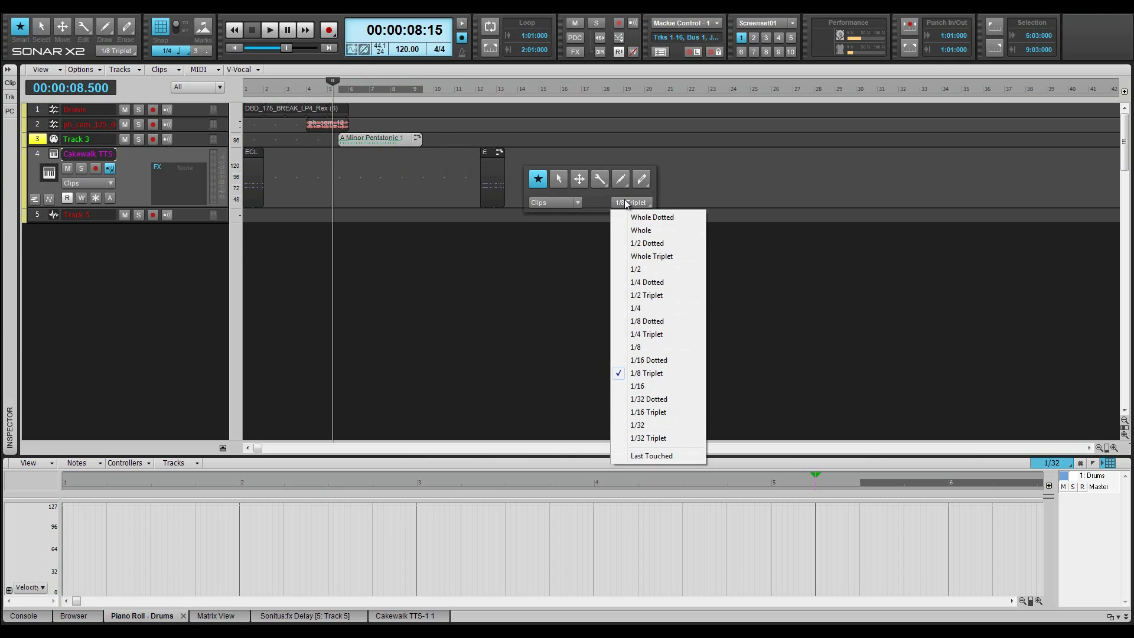
{"action": "key", "text": "Escape"}
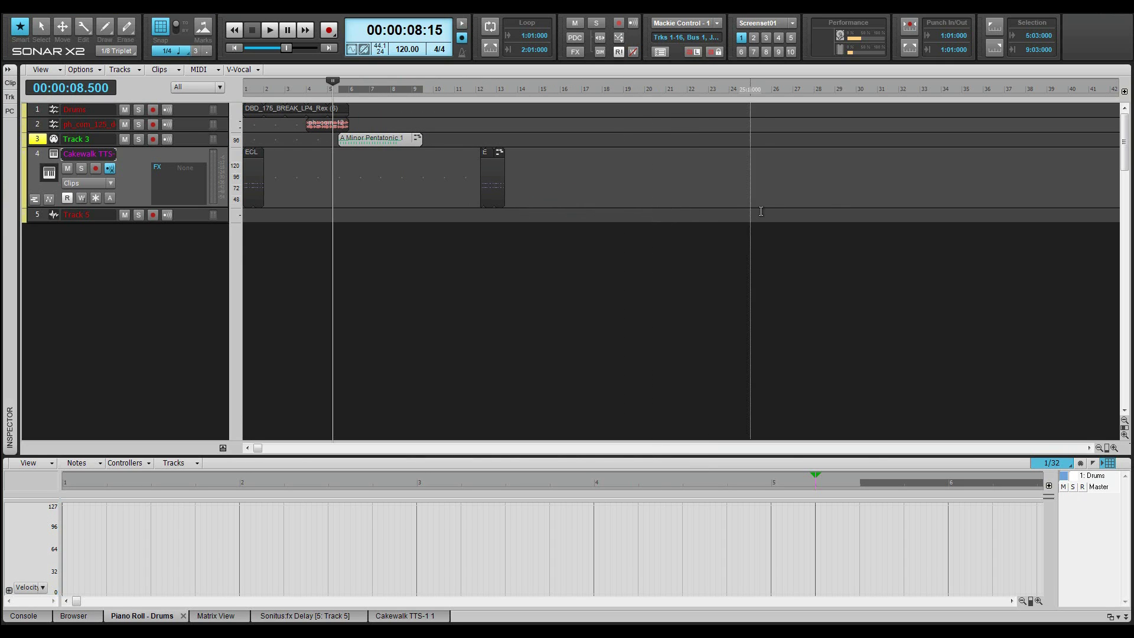
Call up the floating Tools palette at different spots in the Track view, and set the Now Time to 18:02:000
{"action": "key", "text": "t"}
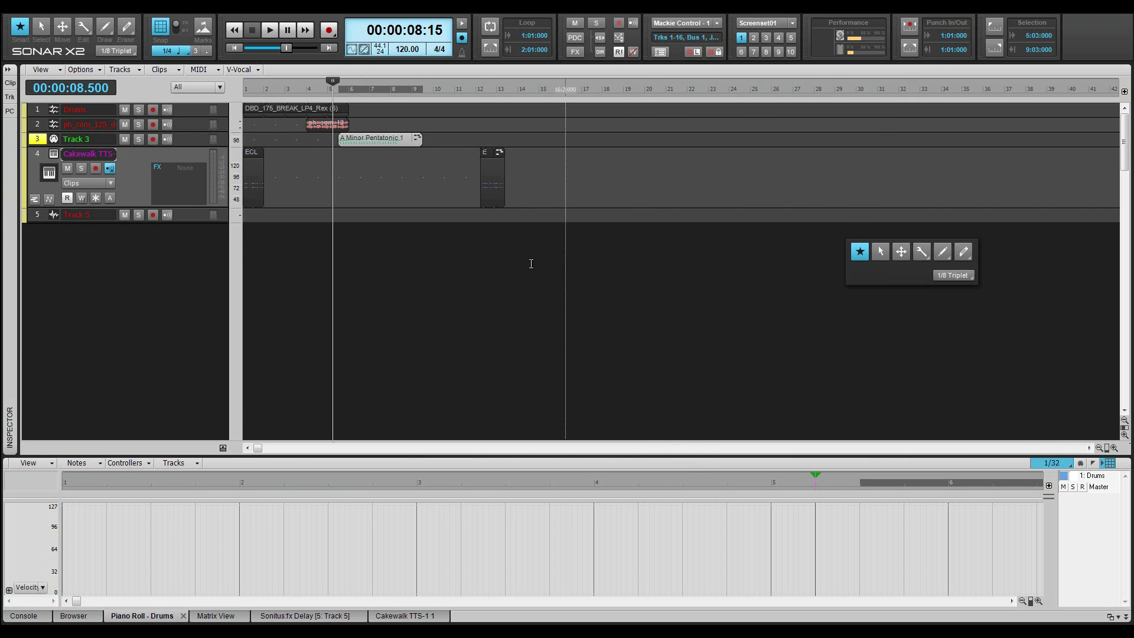
{"action": "left_click", "coordinate": [267, 268]}
{"action": "key", "text": "t"}
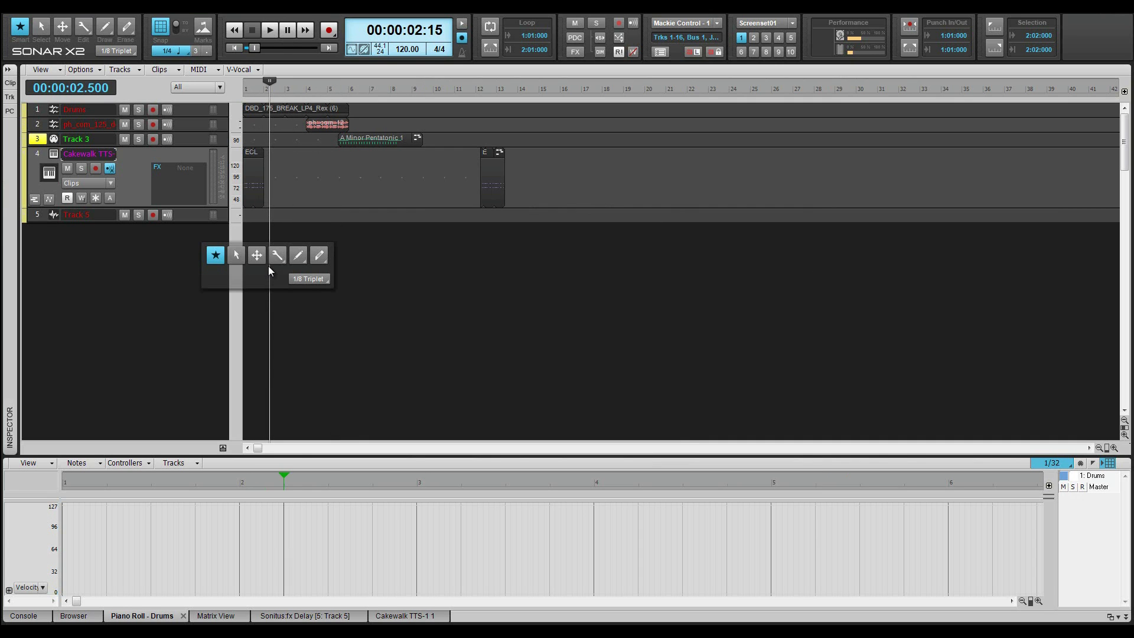
{"action": "left_click", "coordinate": [603, 224]}
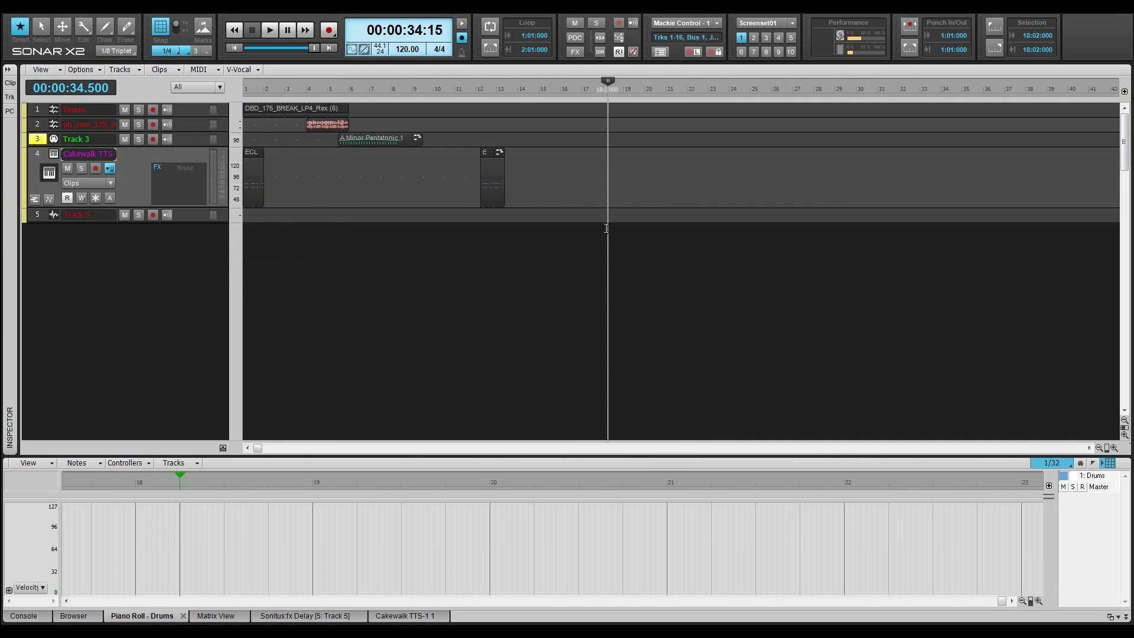